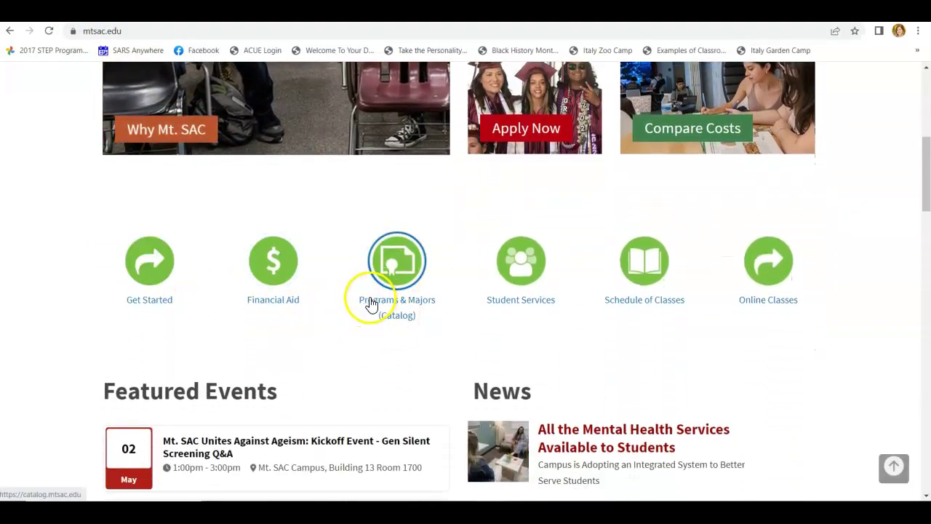
# Step: Open the Programs & Majors catalog from the college home page and go to its Programs A-Z index
pyautogui.click(408, 315)
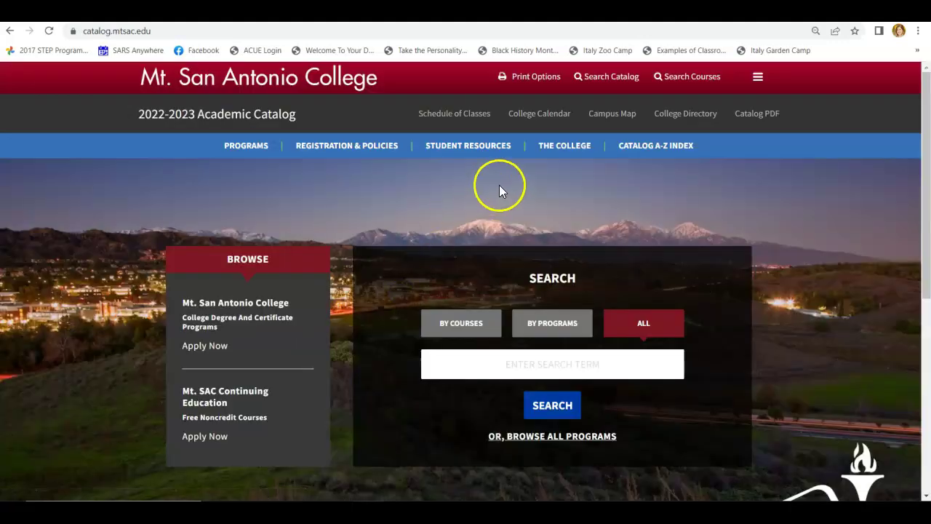
pyautogui.moveTo(673, 149)
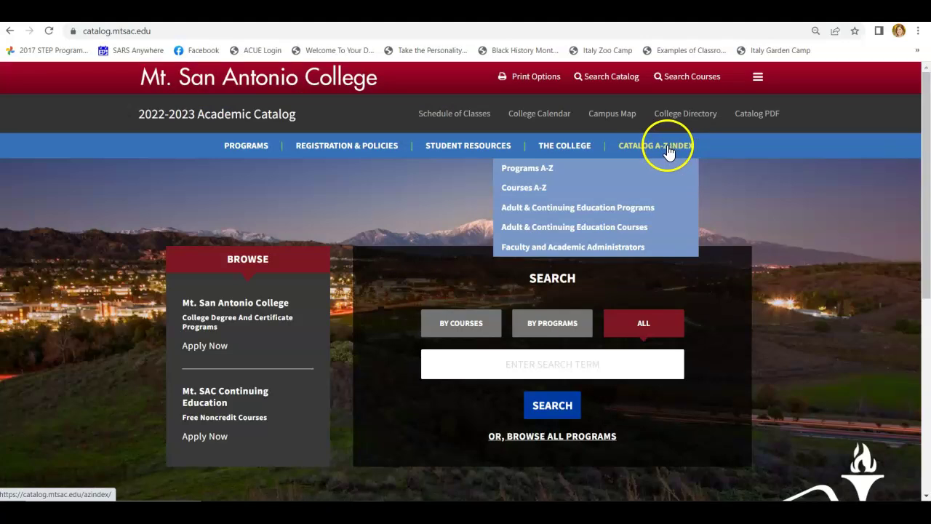
pyautogui.click(530, 169)
pyautogui.scroll(-1, 422, 357)
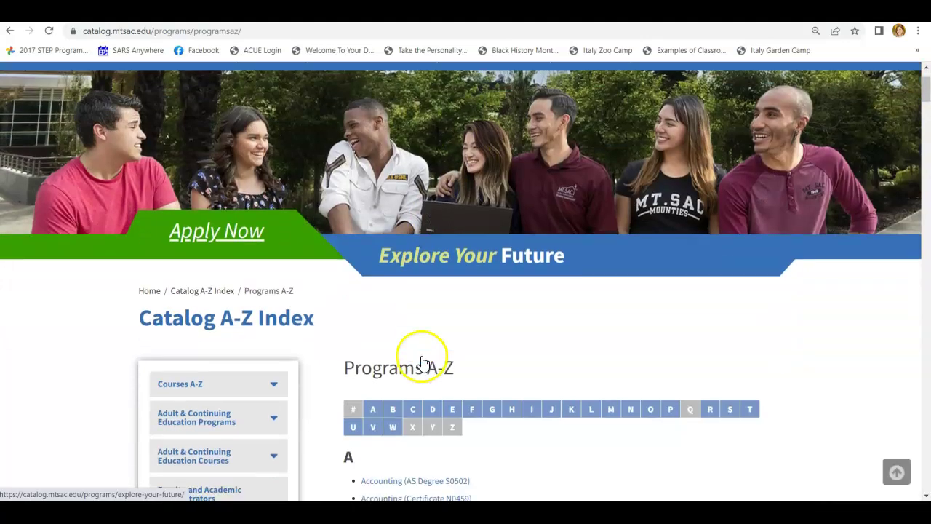
pyautogui.scroll(-1, 422, 362)
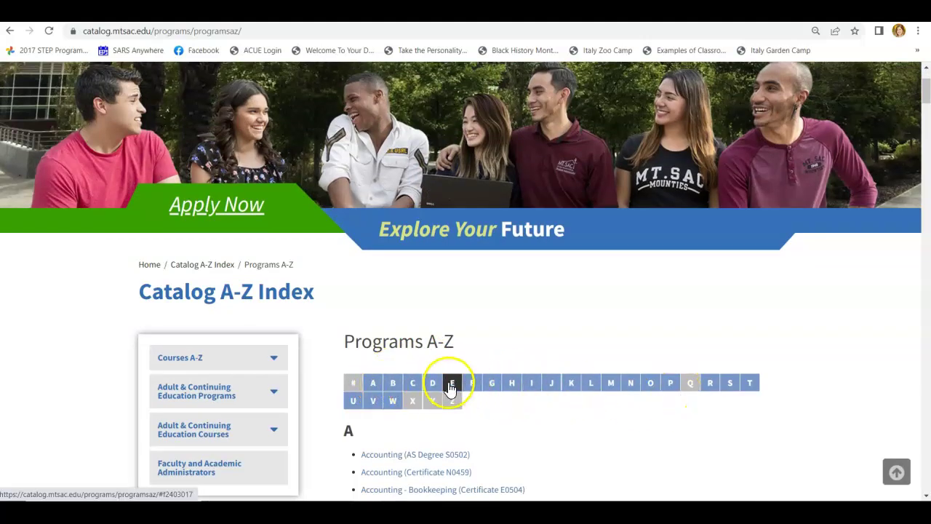
# Step: Find the programs under the letter B and open Business Administration (AS-T Degree S0418)
pyautogui.click(391, 392)
pyautogui.scroll(-2, 400, 298)
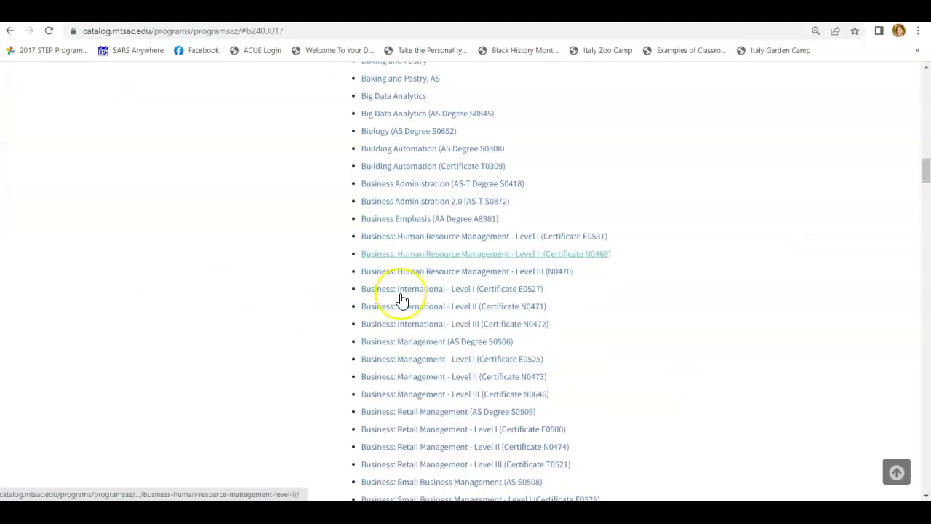
pyautogui.scroll(2, 400, 301)
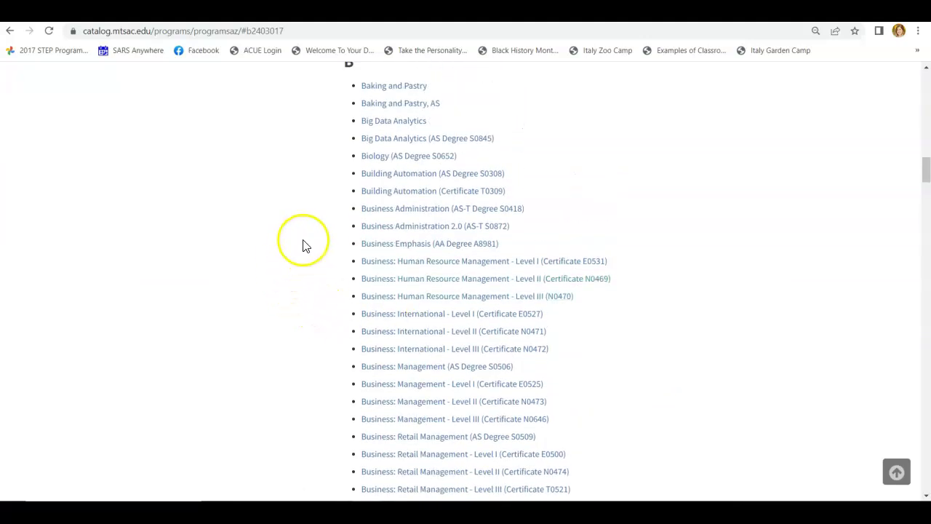
pyautogui.click(466, 208)
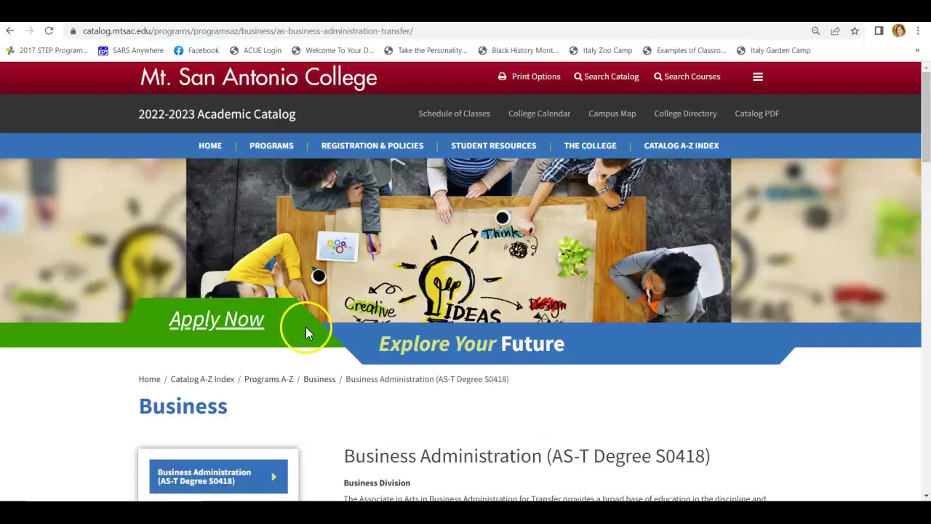
# Step: Review the Business Administration (AS-T Degree S0418) description, transfer degree requirements and required courses, including List A and List B
pyautogui.scroll(-1, 305, 331)
pyautogui.scroll(-3, 316, 404)
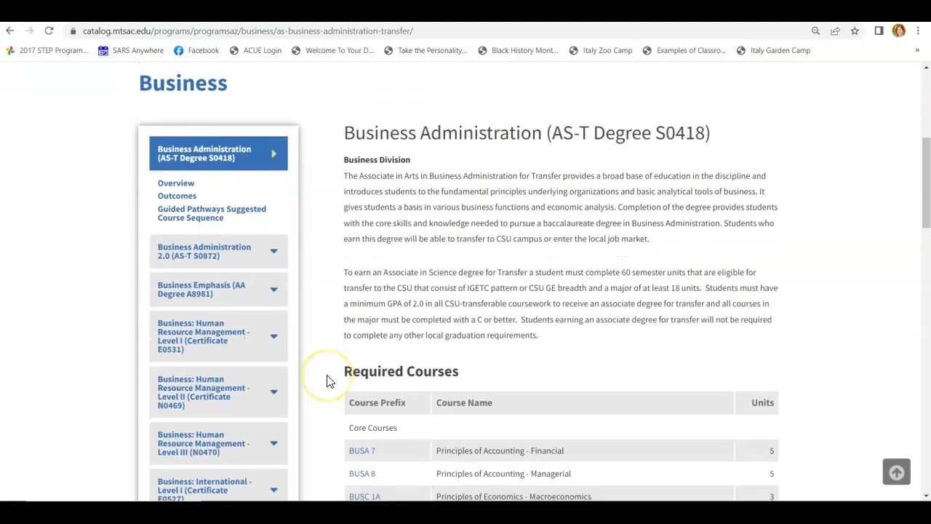
pyautogui.scroll(-2, 331, 440)
pyautogui.scroll(-3, 330, 440)
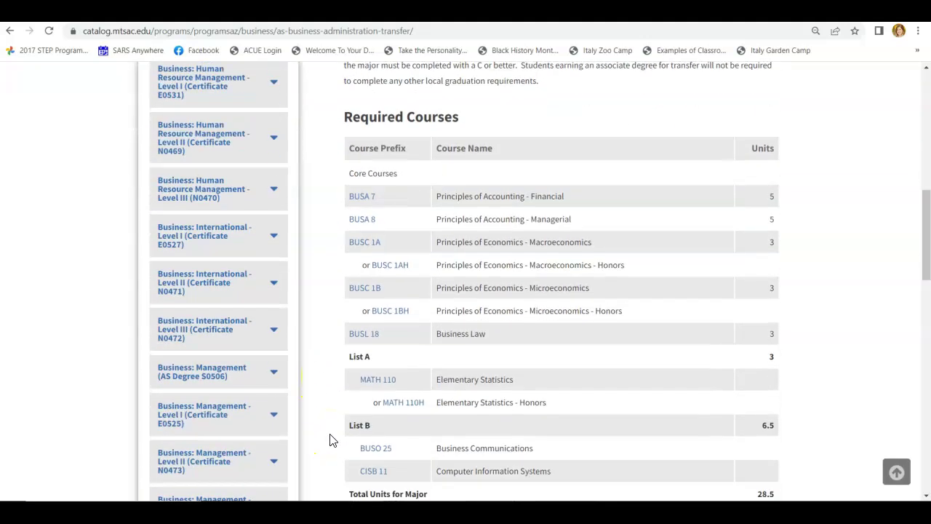
pyautogui.scroll(2, 330, 440)
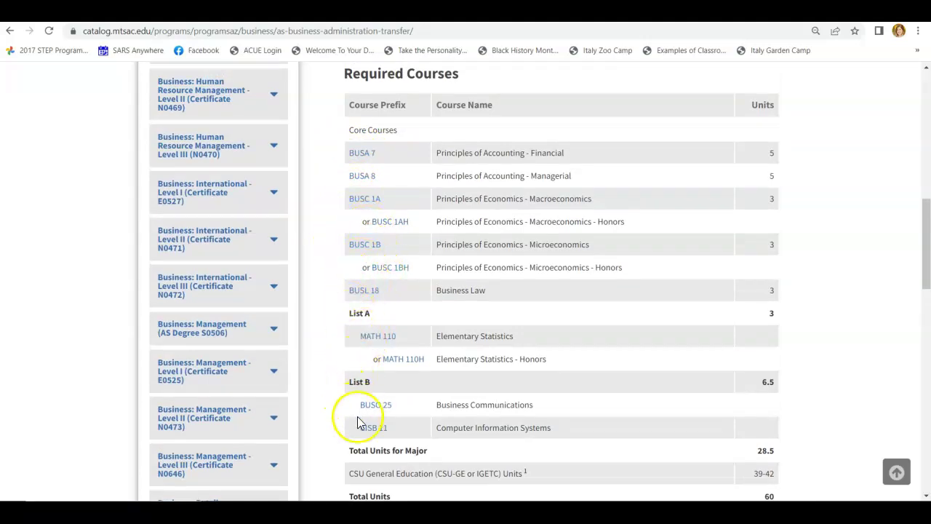
pyautogui.scroll(1, 350, 314)
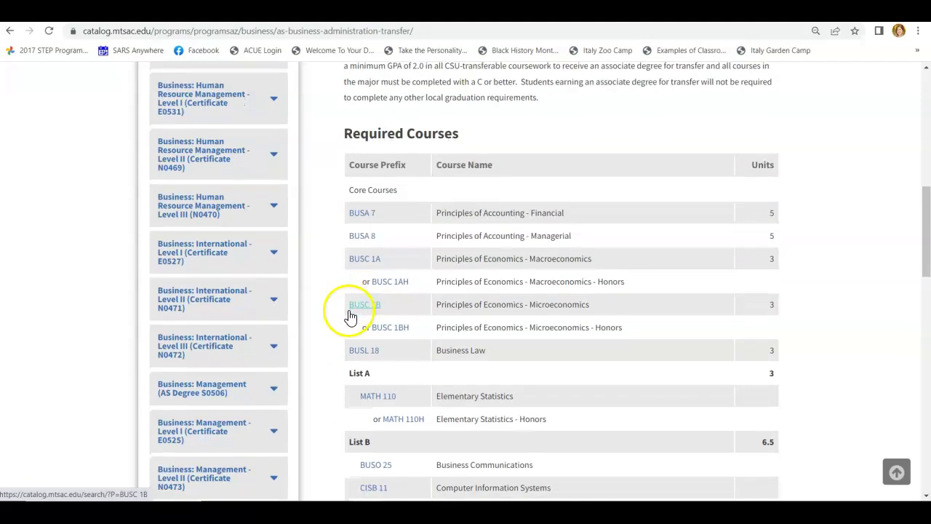
pyautogui.scroll(3, 439, 280)
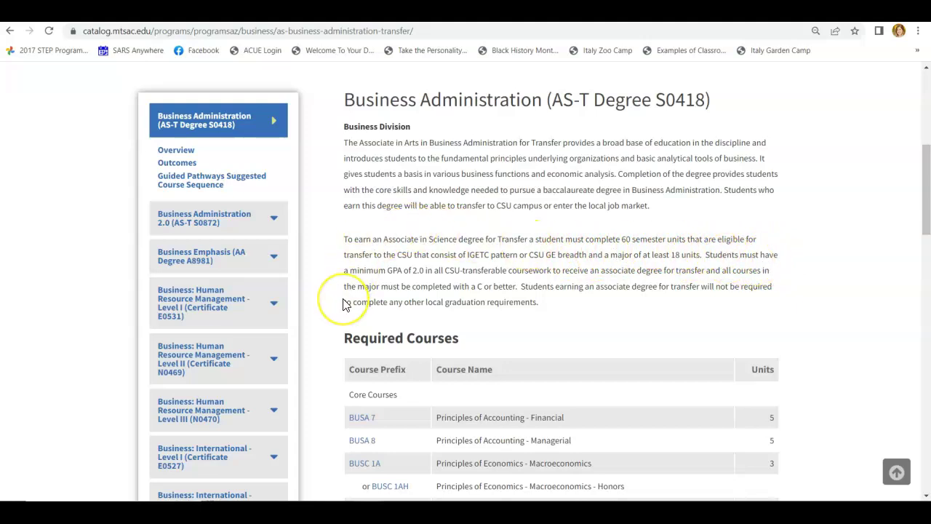
pyautogui.scroll(-1, 345, 302)
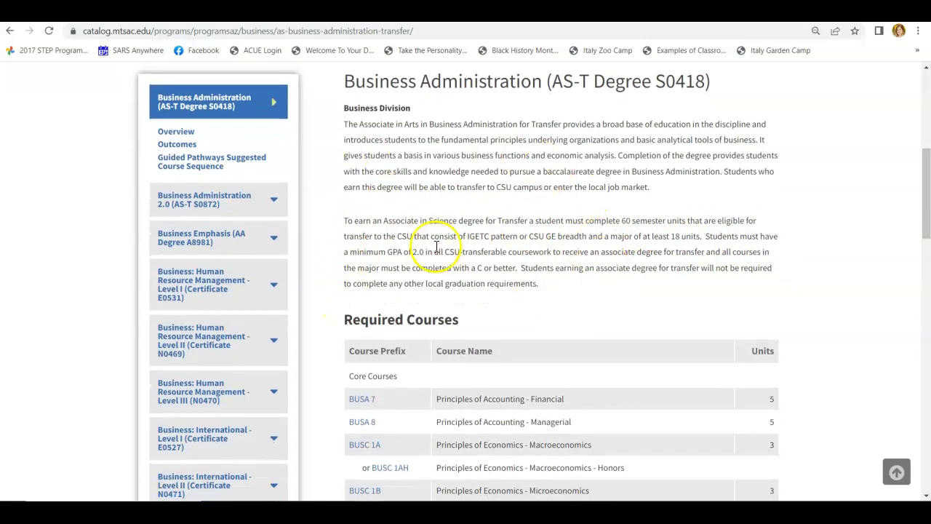
pyautogui.scroll(2, 435, 248)
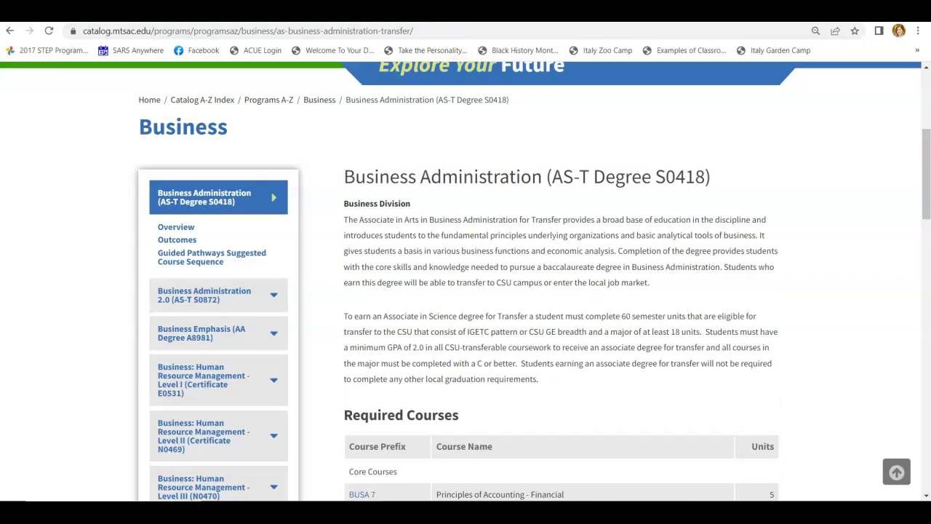
# Step: Open the college counseling website at mtsac.edu/counseling in a new browser tab
pyautogui.hotkey('ctrl', 't')
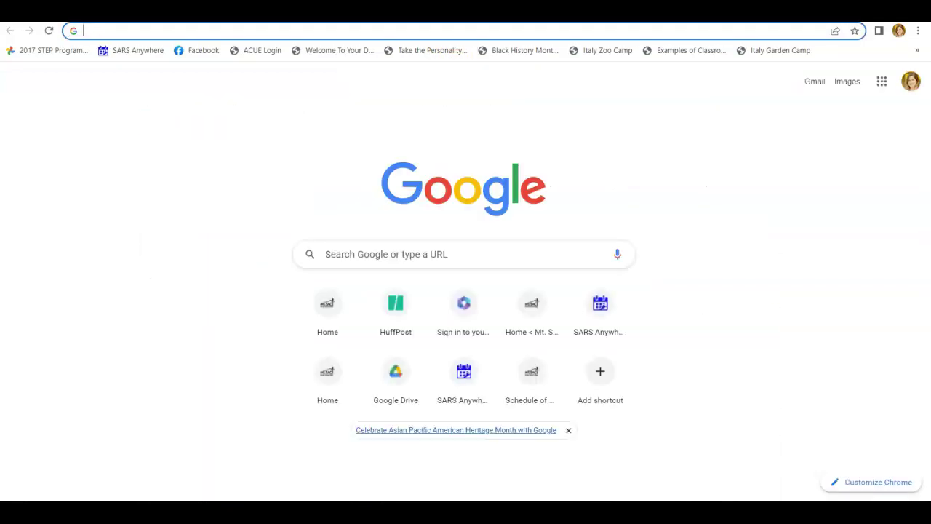
pyautogui.write('mtsac.edu/catalo')
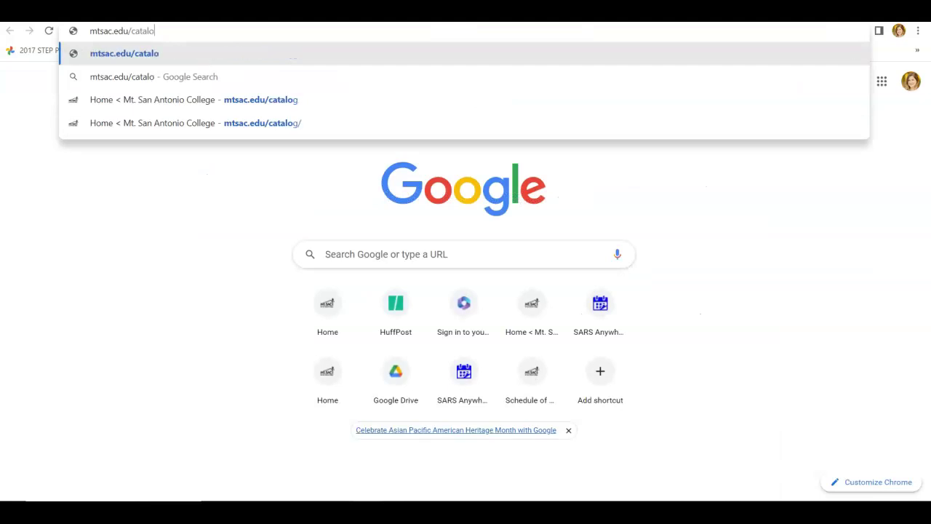
pyautogui.press('BackSpace')
pyautogui.press('BackSpace')
pyautogui.press('BackSpace')
pyautogui.press('BackSpace')
pyautogui.press('BackSpace')
pyautogui.write('ounseling')
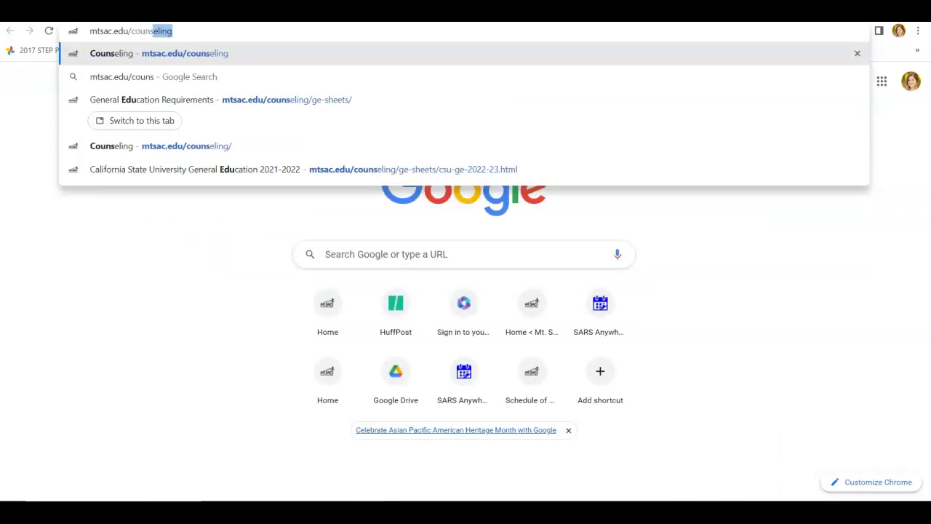
pyautogui.press('Return')
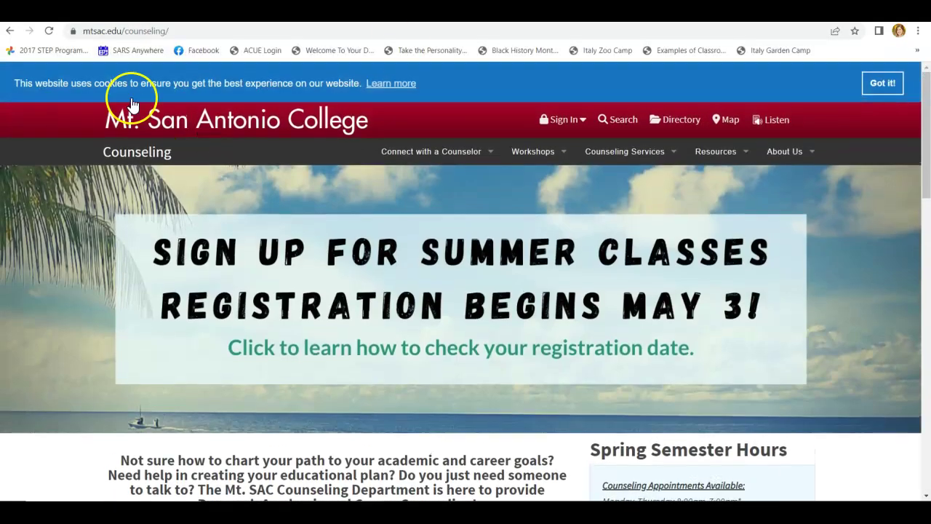
# Step: Go to the counseling site's General Education Requirements and open the California State University General Education 2022-2023 sheet
pyautogui.click(715, 152)
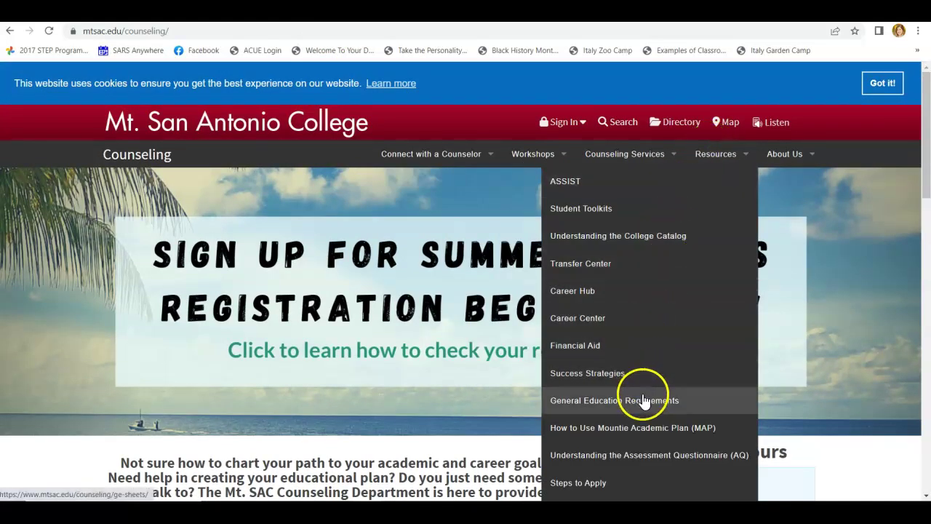
pyautogui.click(643, 401)
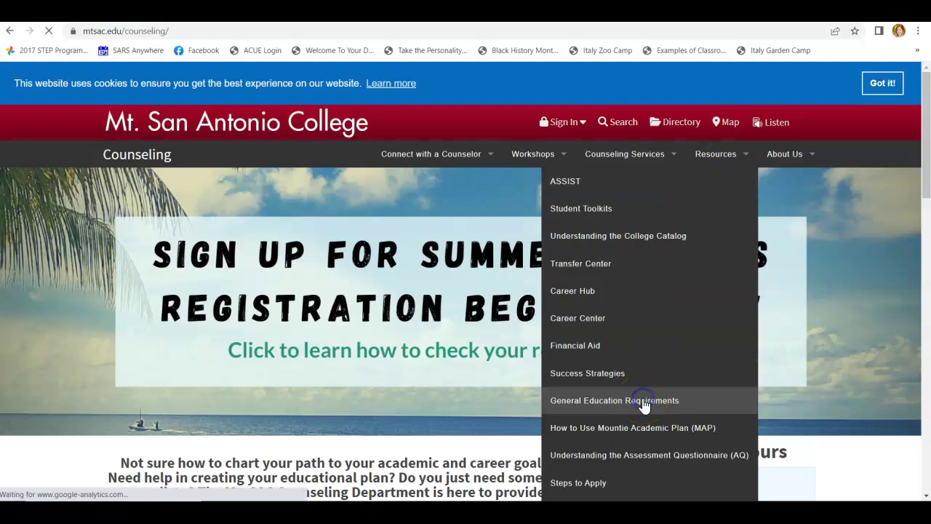
pyautogui.scroll(-2, 464, 342)
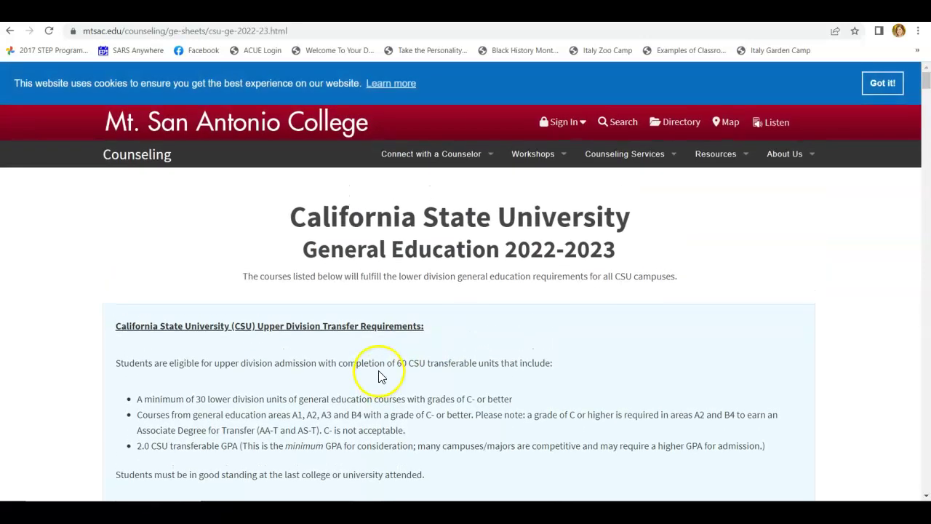
# Step: Read the CSU General Education notes and the Area A course lists for oral communication, written communication and critical thinking
pyautogui.scroll(-7, 379, 371)
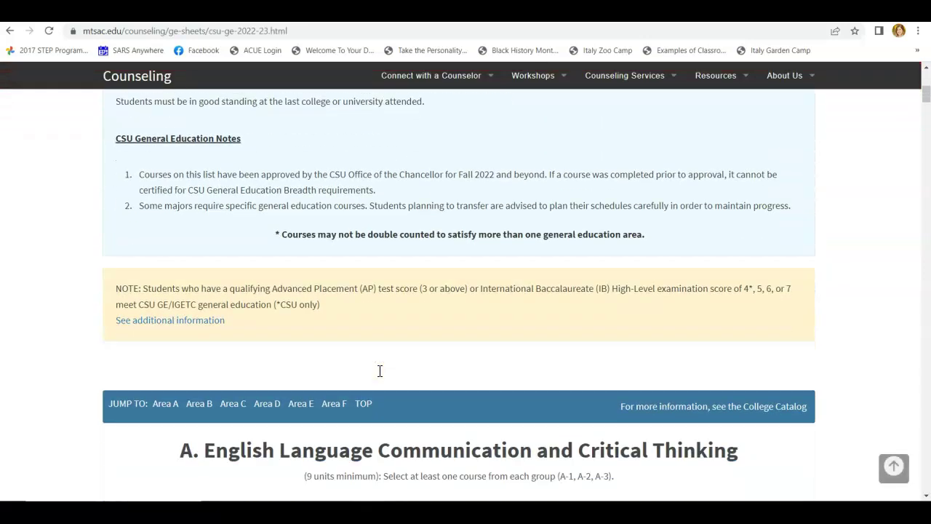
pyautogui.scroll(-2, 379, 376)
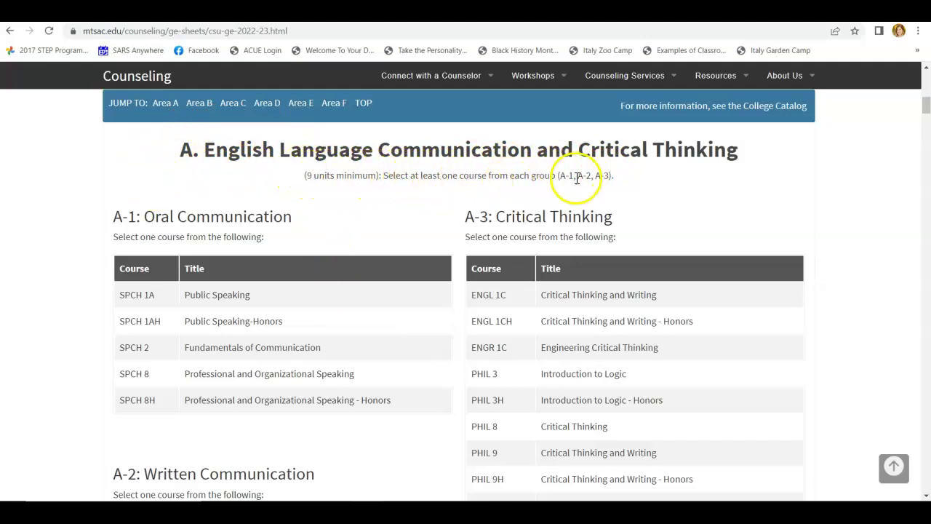
pyautogui.scroll(-2, 334, 251)
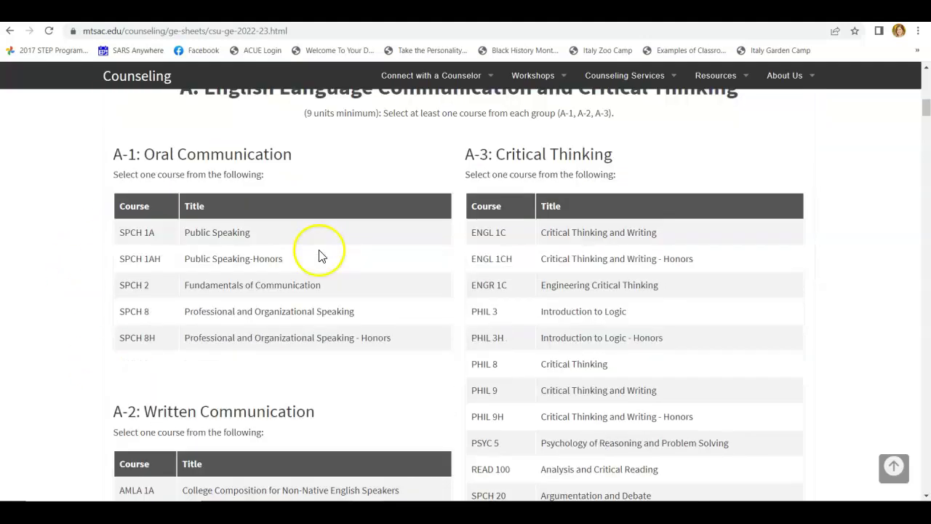
pyautogui.scroll(-2, 572, 297)
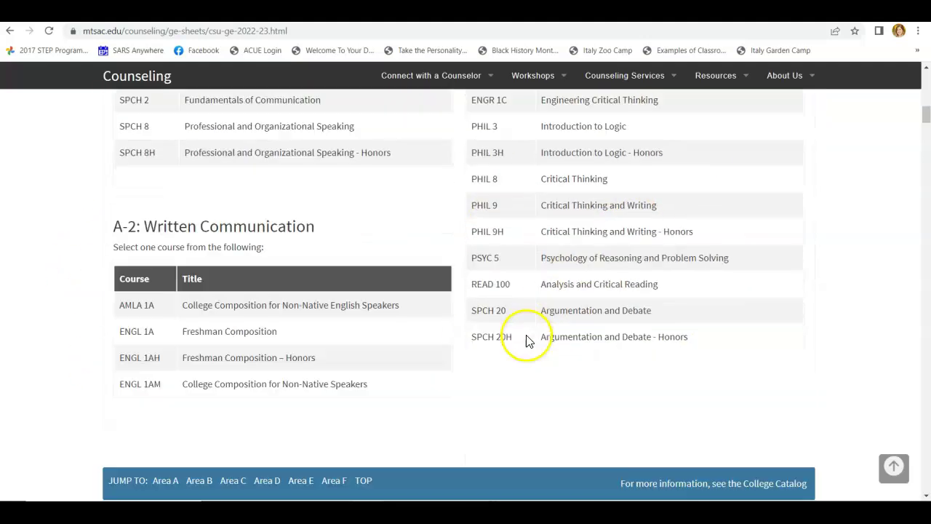
pyautogui.scroll(-3, 195, 360)
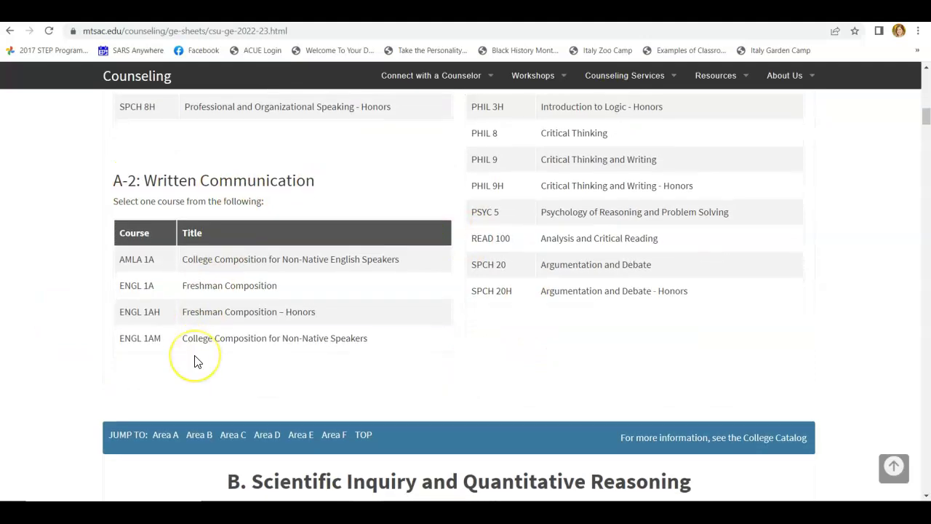
# Step: Look through the CSU General Education course lists and unit requirements for Areas B through F
pyautogui.scroll(-1, 195, 359)
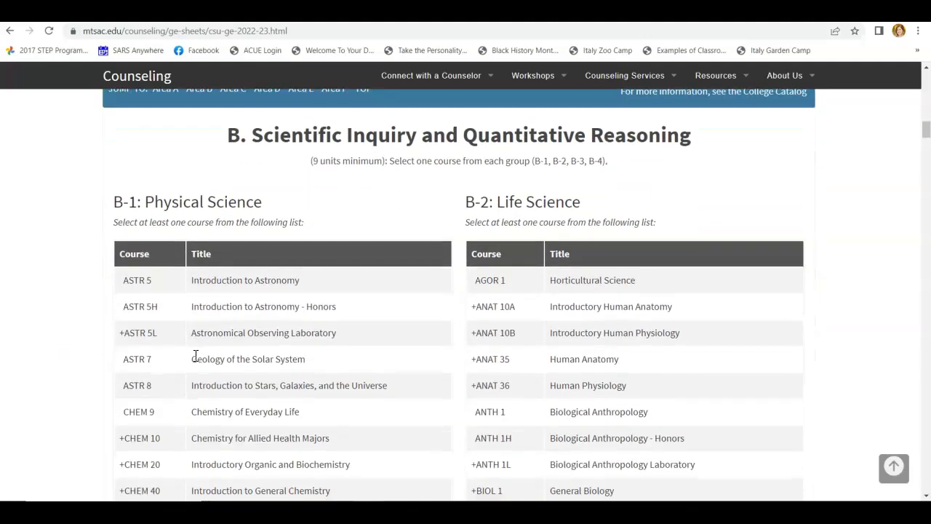
pyautogui.scroll(-9, 406, 370)
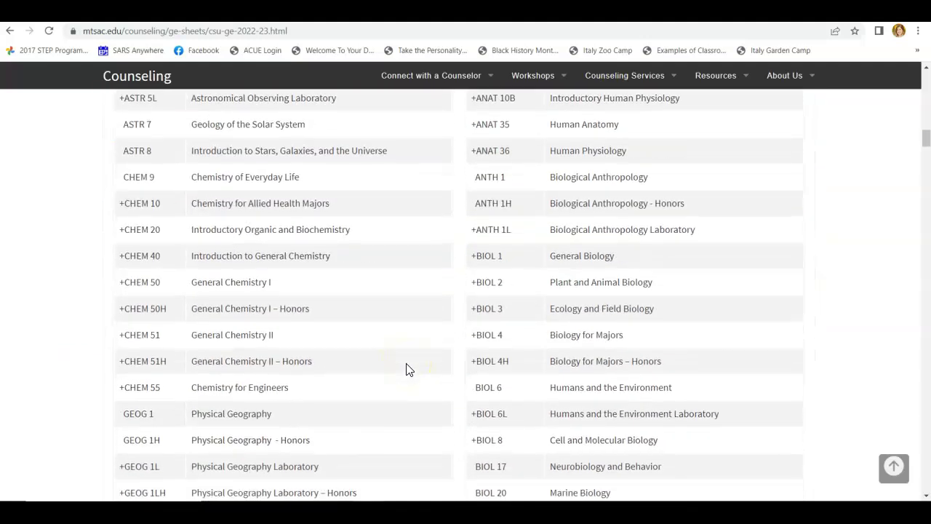
pyautogui.scroll(-10, 406, 370)
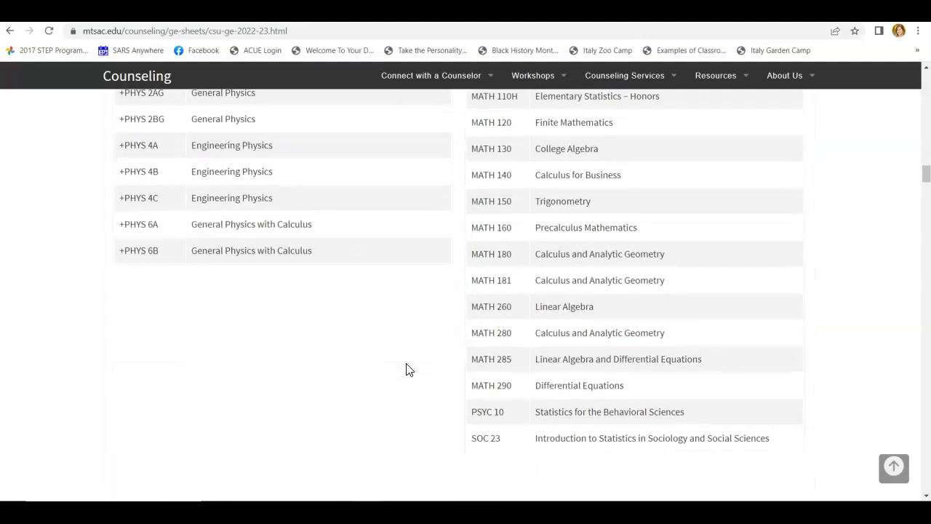
pyautogui.scroll(-10, 407, 364)
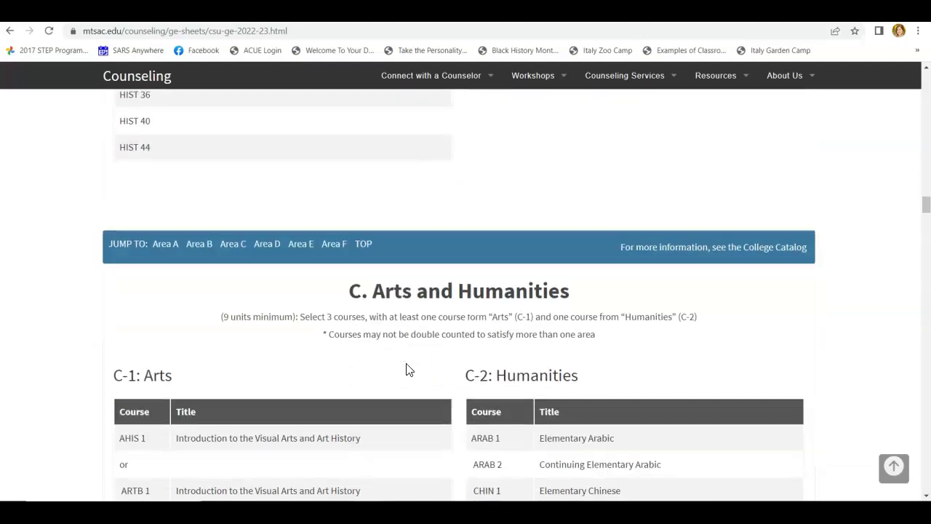
pyautogui.scroll(-10, 407, 370)
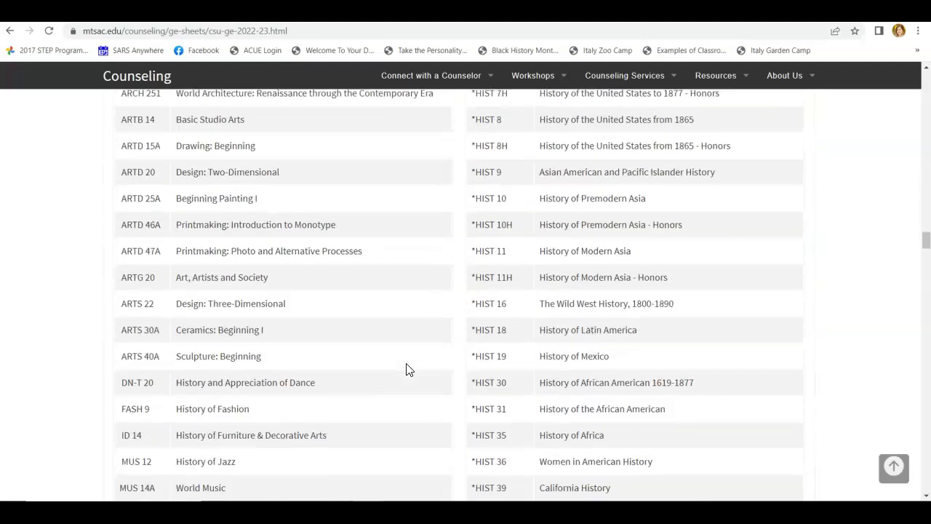
pyautogui.scroll(-12, 406, 370)
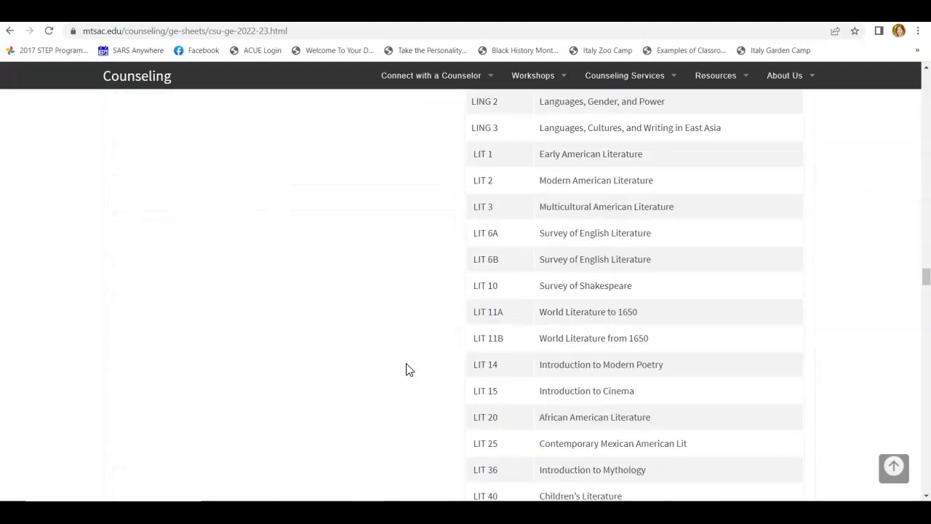
pyautogui.scroll(-10, 406, 370)
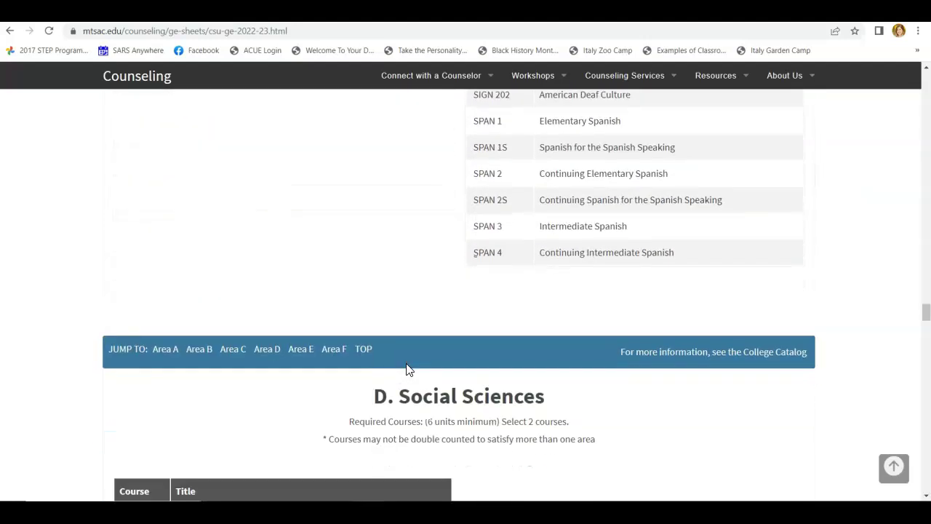
pyautogui.scroll(-10, 407, 370)
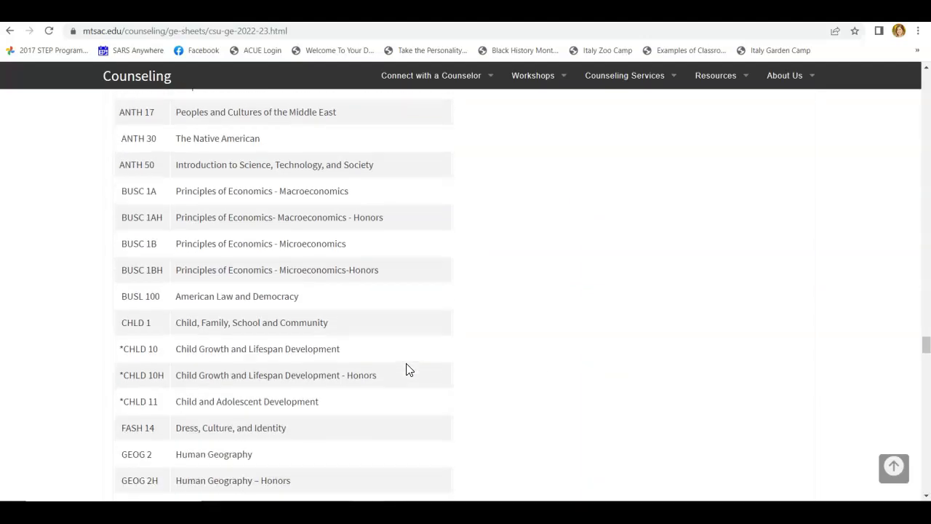
pyautogui.scroll(-12, 405, 369)
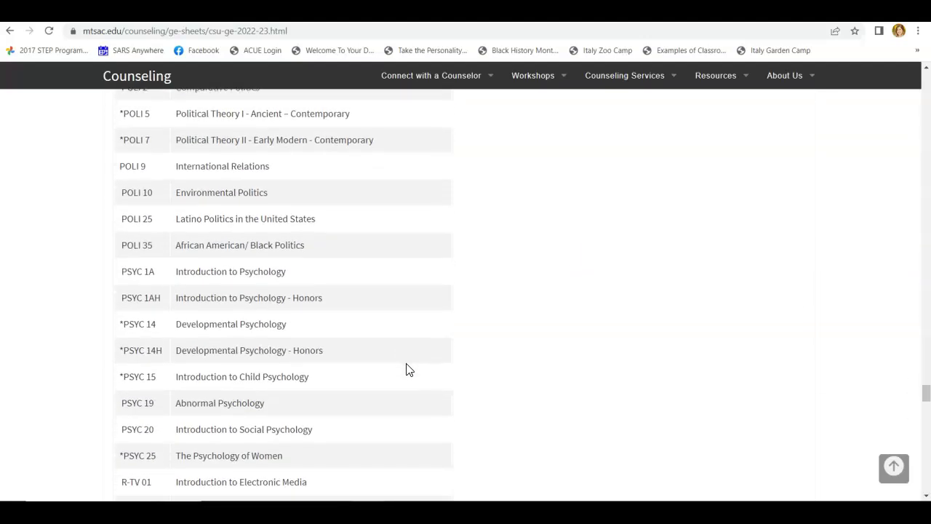
pyautogui.scroll(-12, 406, 369)
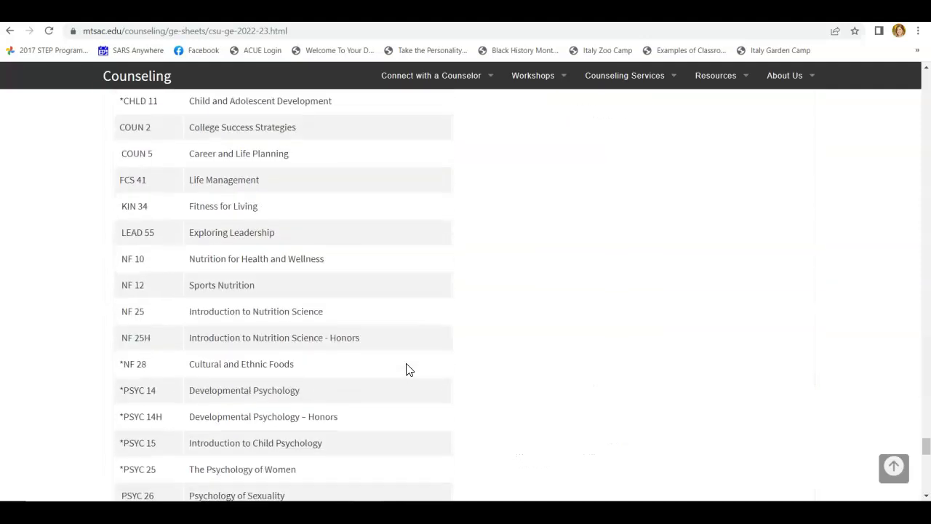
pyautogui.scroll(-1, 408, 370)
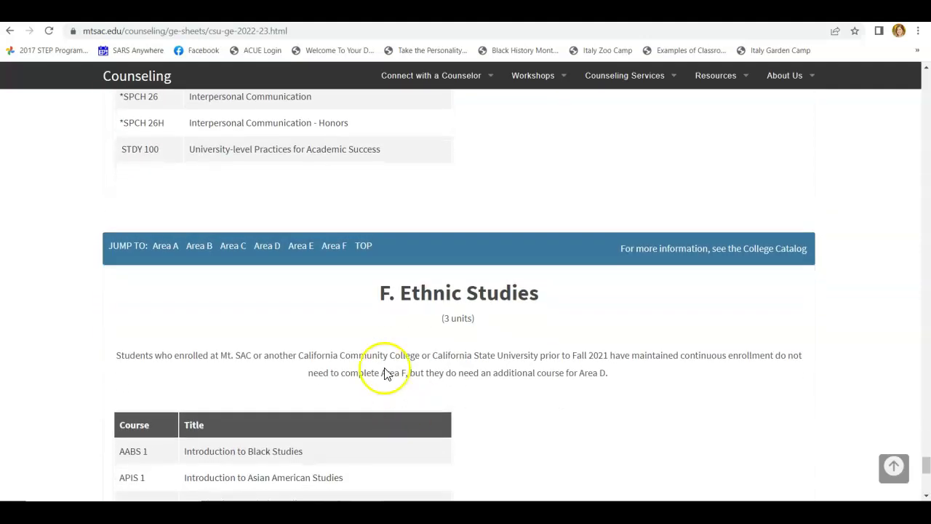
pyautogui.scroll(-8, 385, 373)
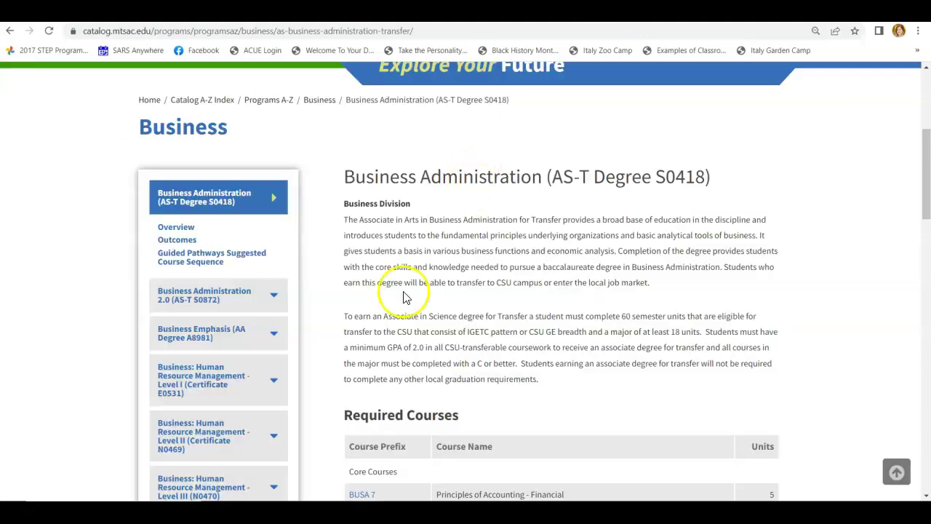
# Step: Return to the Business Administration (AS-T Degree S0418) catalog page, check its unit requirements and open the Guided Pathways Suggested Course Sequence
pyautogui.scroll(-9, 405, 297)
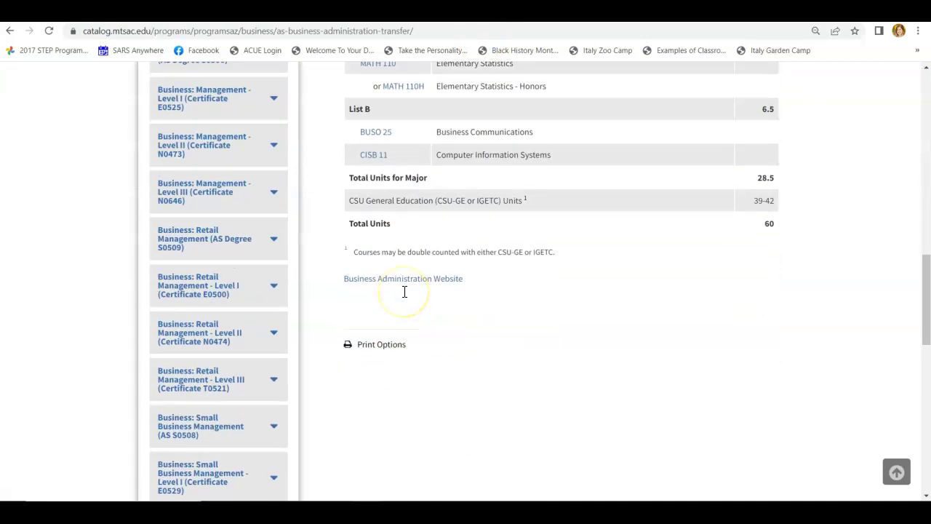
pyautogui.scroll(9, 444, 150)
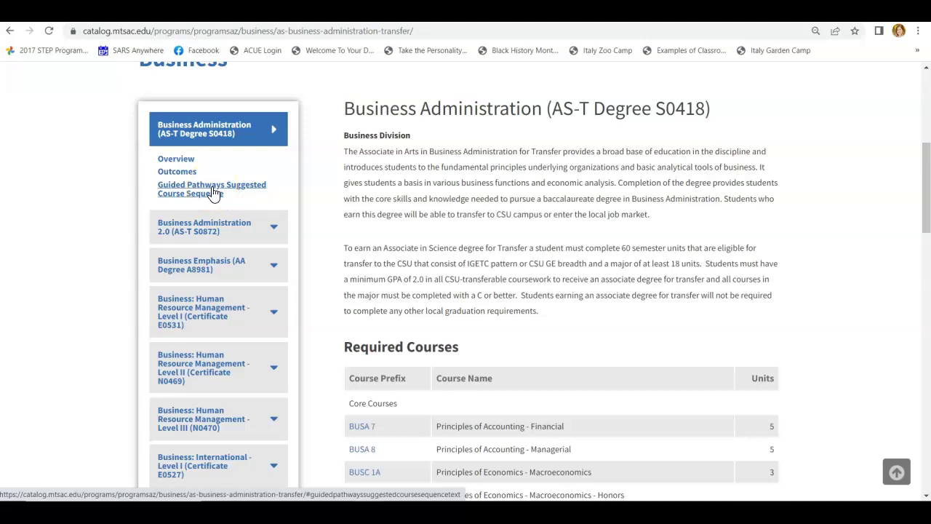
pyautogui.scroll(-1, 205, 320)
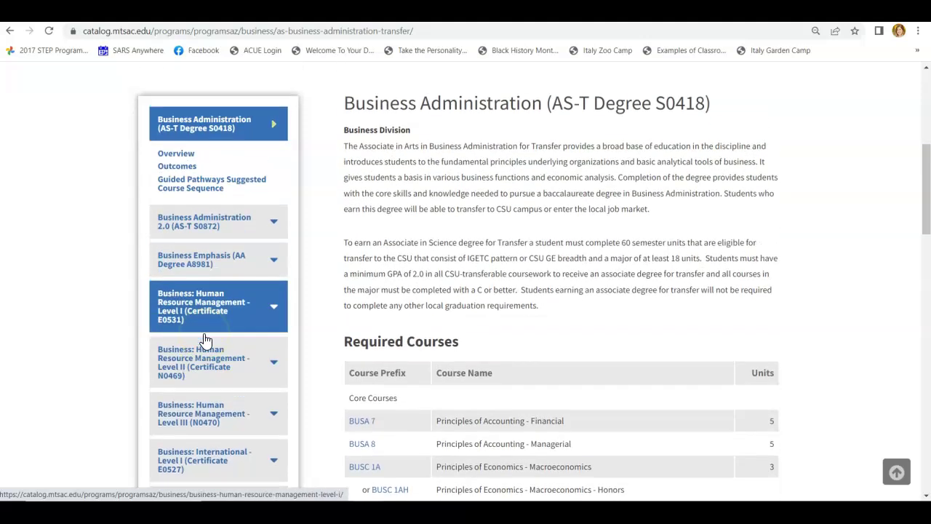
pyautogui.scroll(-2, 200, 276)
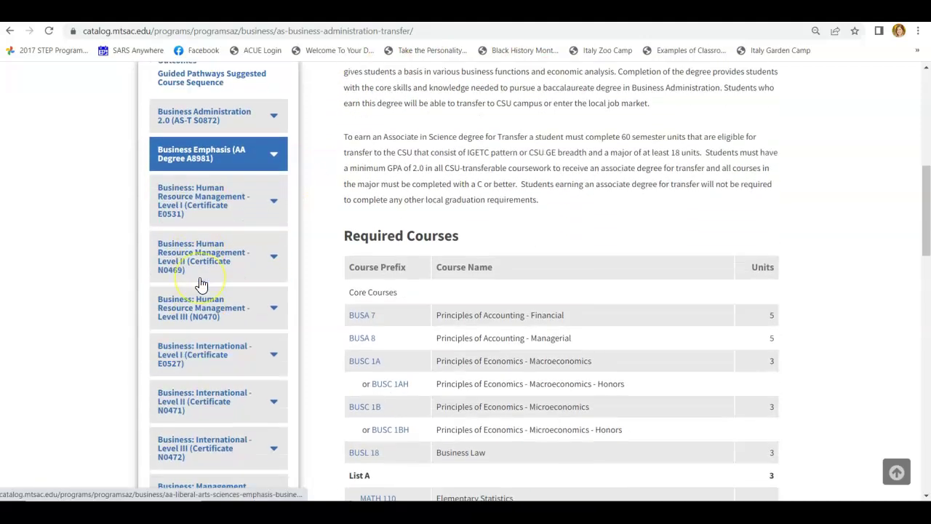
pyautogui.scroll(-7, 201, 283)
pyautogui.scroll(-3, 200, 283)
pyautogui.scroll(10, 200, 283)
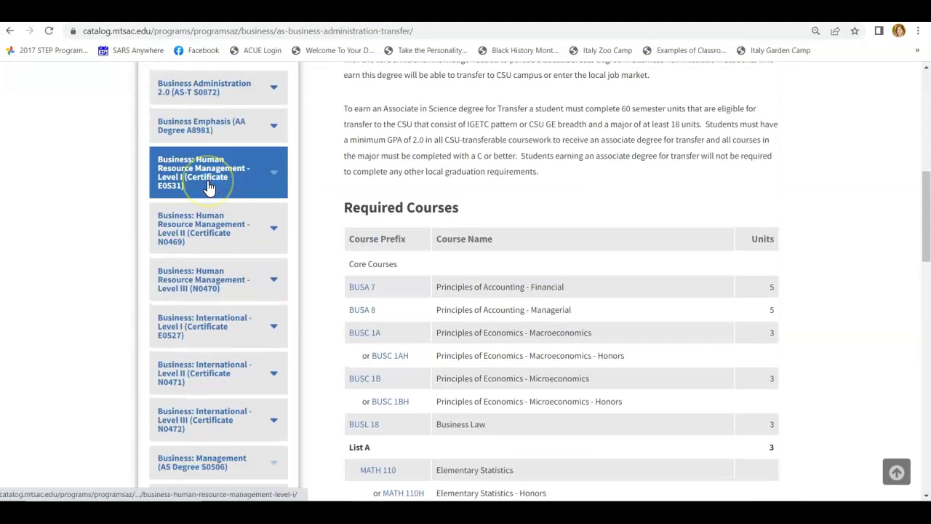
pyautogui.scroll(4, 209, 188)
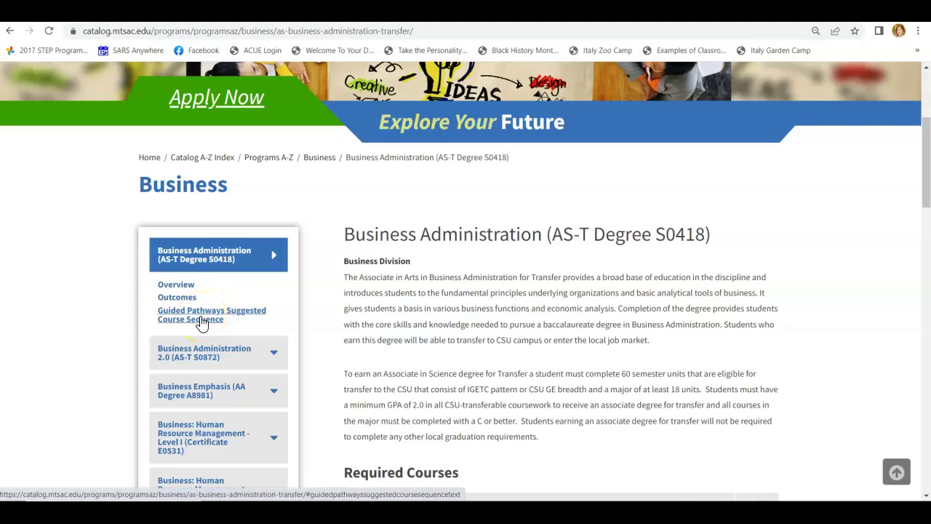
pyautogui.click(202, 323)
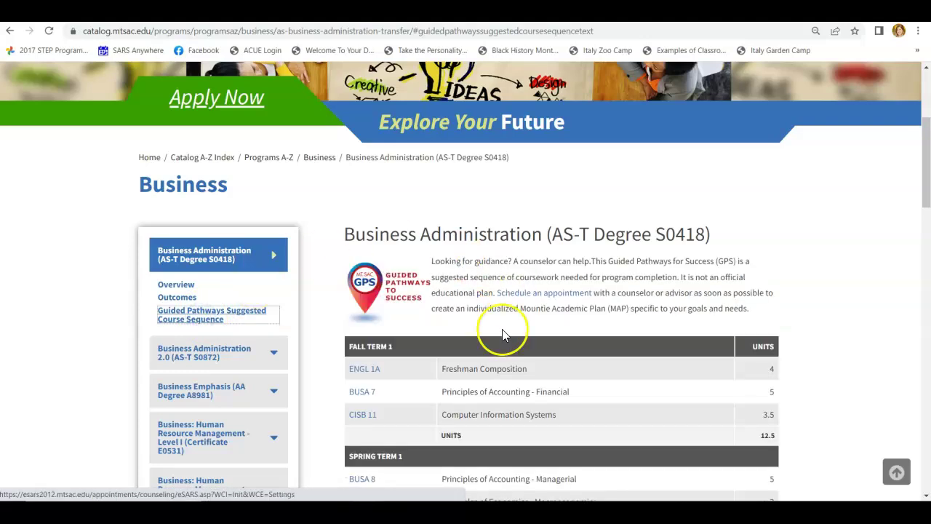
# Step: Read the guidance note and the suggested course sequence from Fall Term 1 through Spring Term 2, including the units per term
pyautogui.scroll(-2, 500, 328)
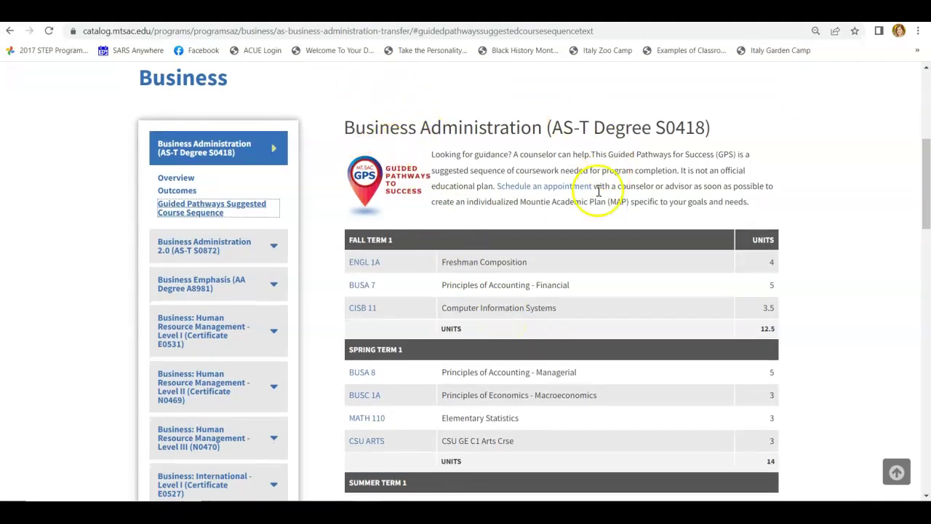
pyautogui.scroll(2, 451, 182)
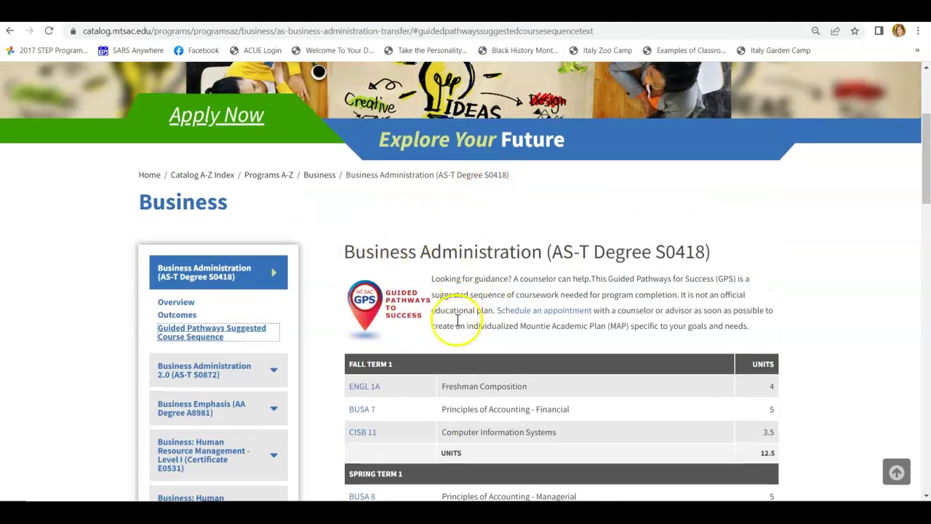
pyautogui.scroll(-1, 457, 320)
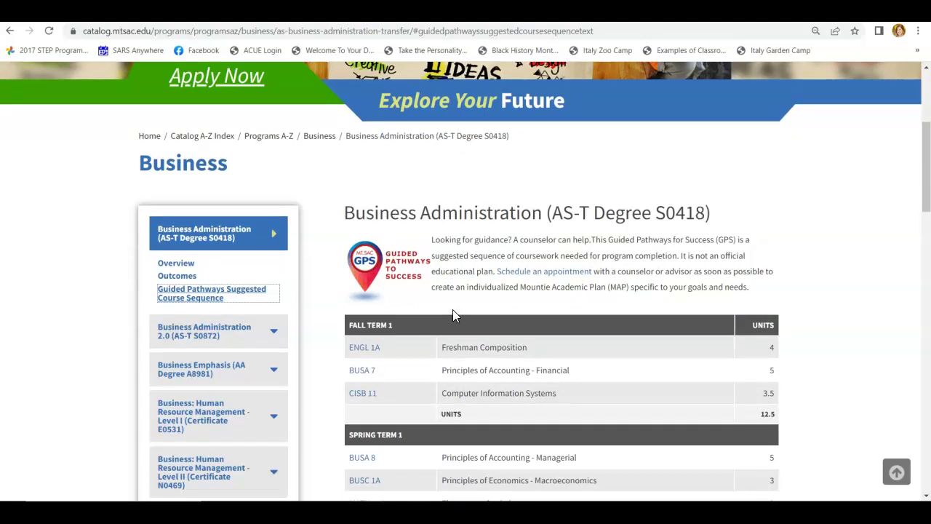
pyautogui.scroll(-3, 451, 320)
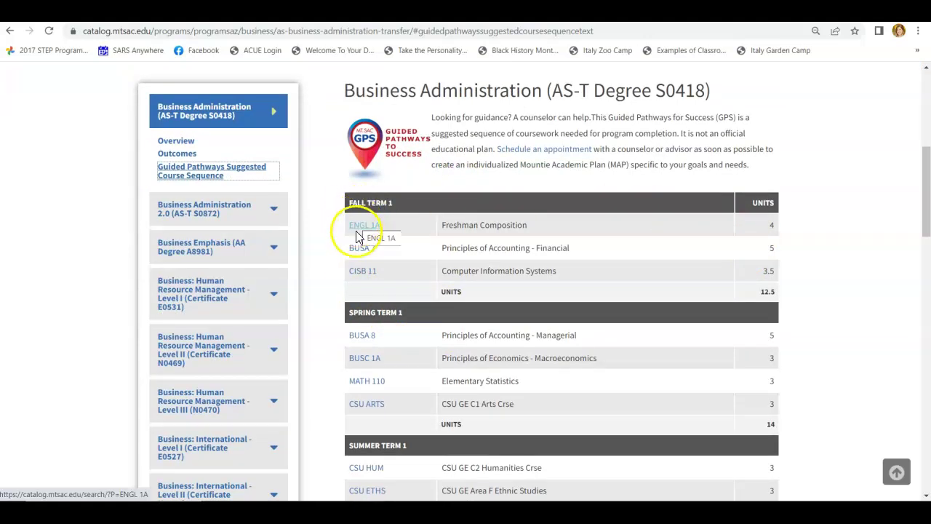
pyautogui.scroll(-1, 408, 285)
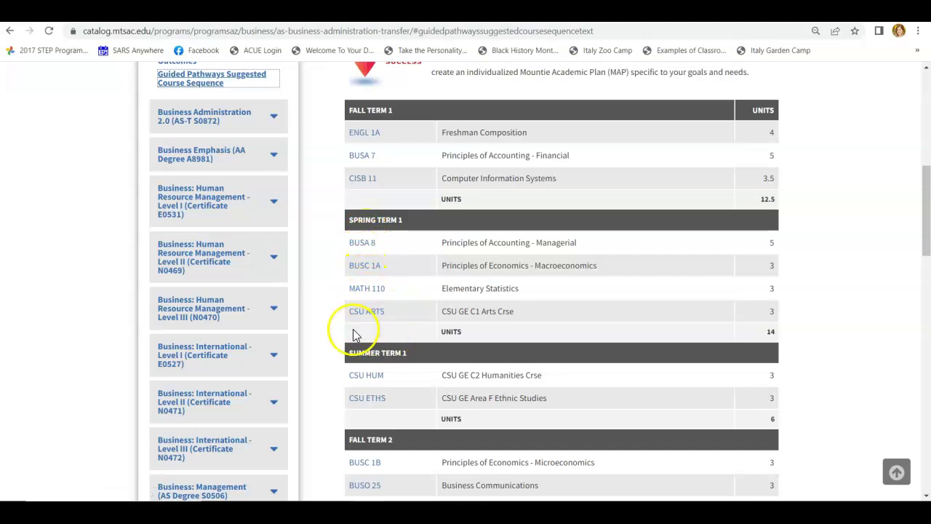
pyautogui.scroll(-2, 395, 334)
pyautogui.scroll(-3, 396, 334)
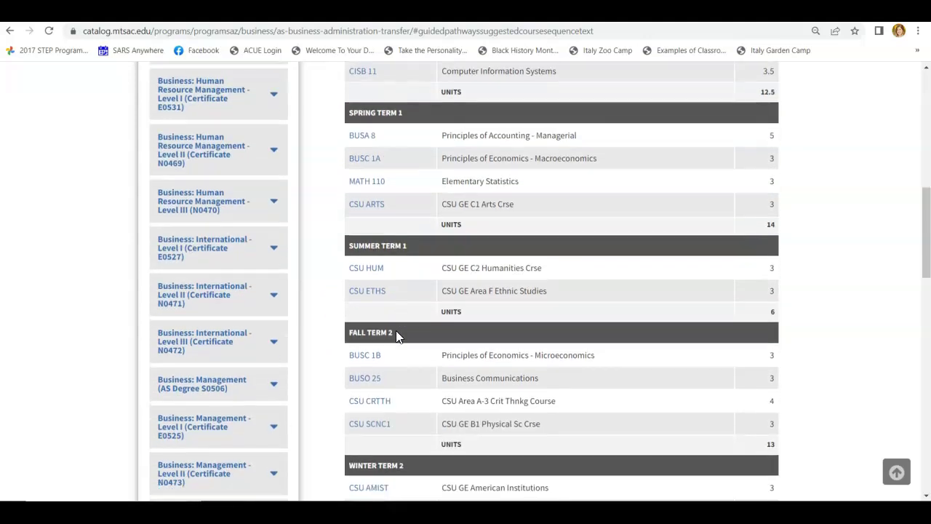
pyautogui.scroll(-3, 397, 336)
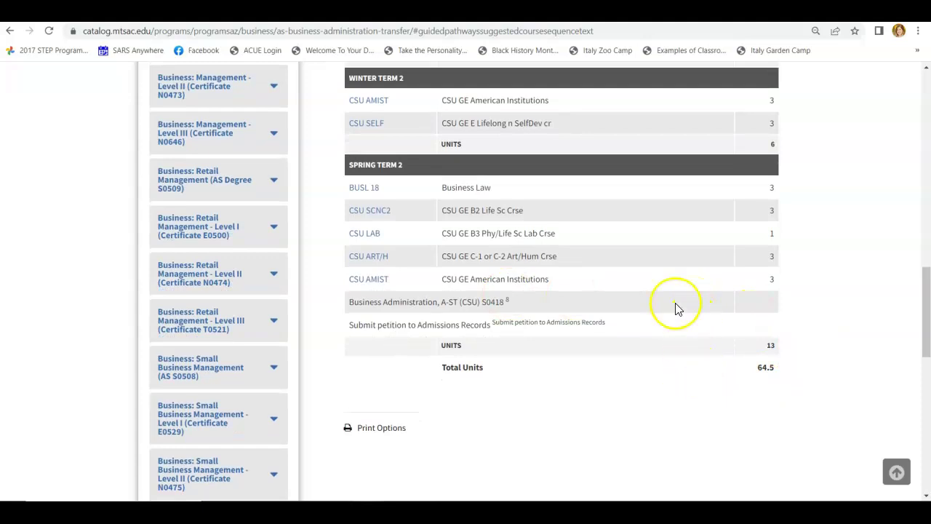
# Step: Recheck the major and general education courses suggested for each term, going back from Spring Term 2 to Fall Term 1
pyautogui.scroll(3, 676, 309)
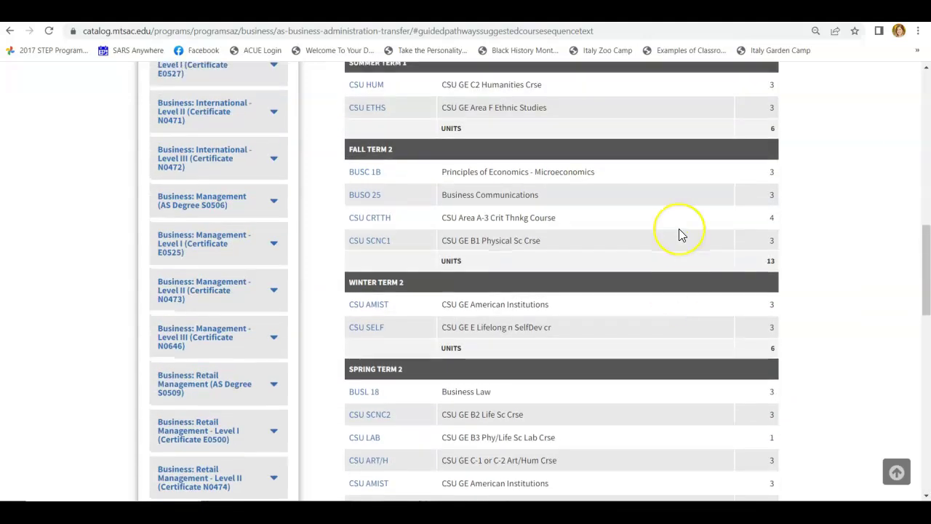
pyautogui.scroll(2, 680, 234)
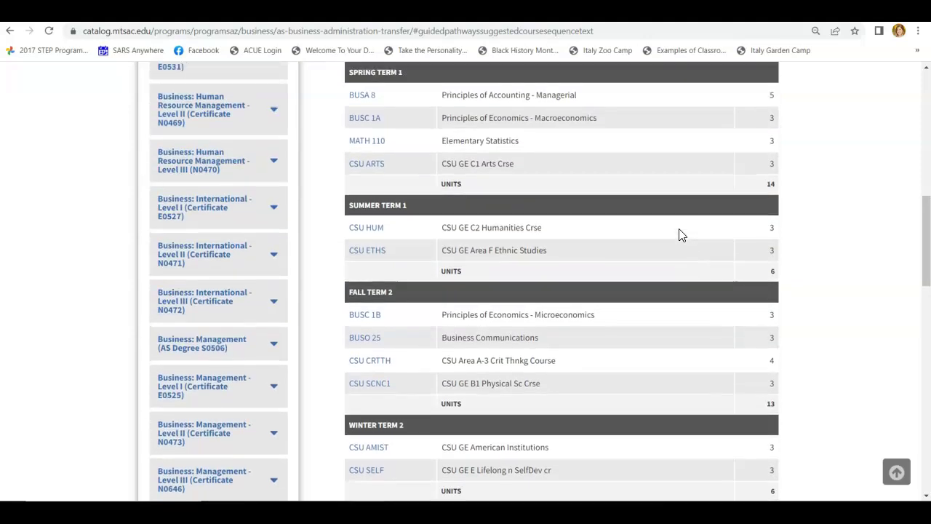
pyautogui.scroll(1, 681, 234)
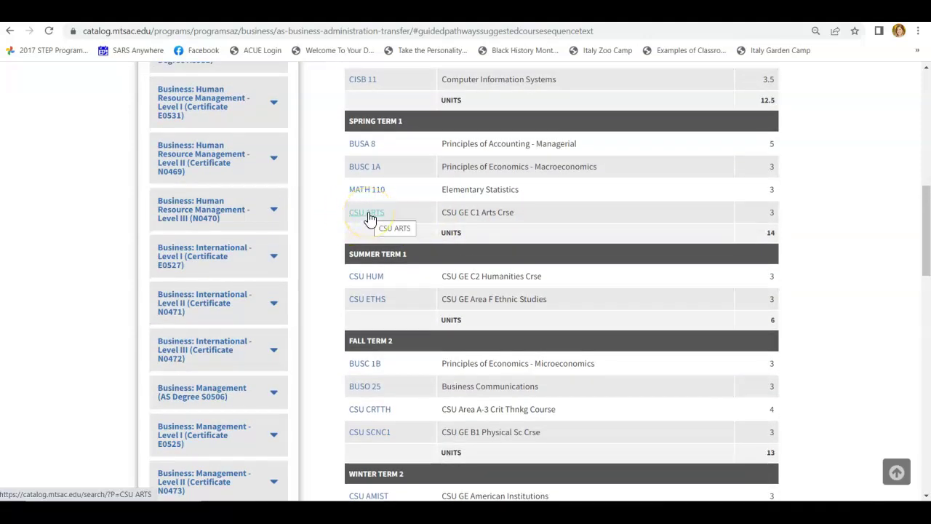
pyautogui.scroll(3, 369, 218)
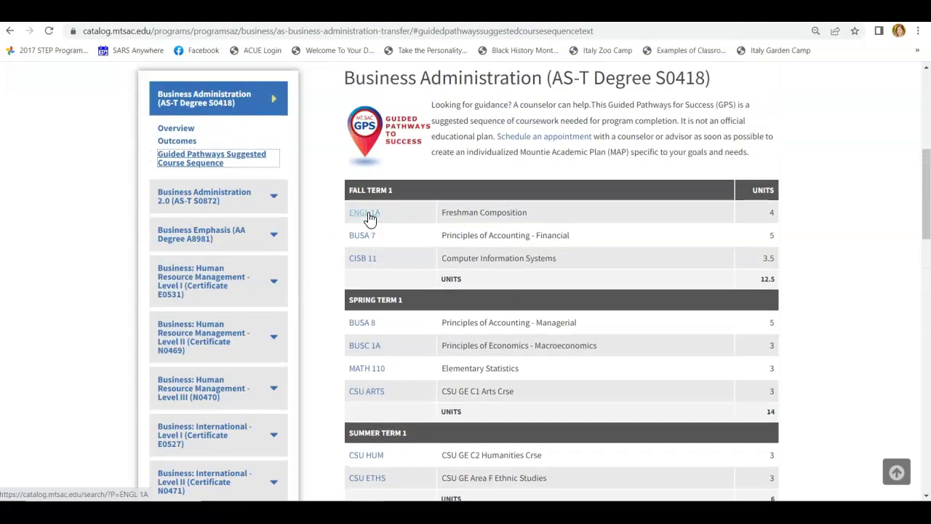
pyautogui.scroll(1, 369, 218)
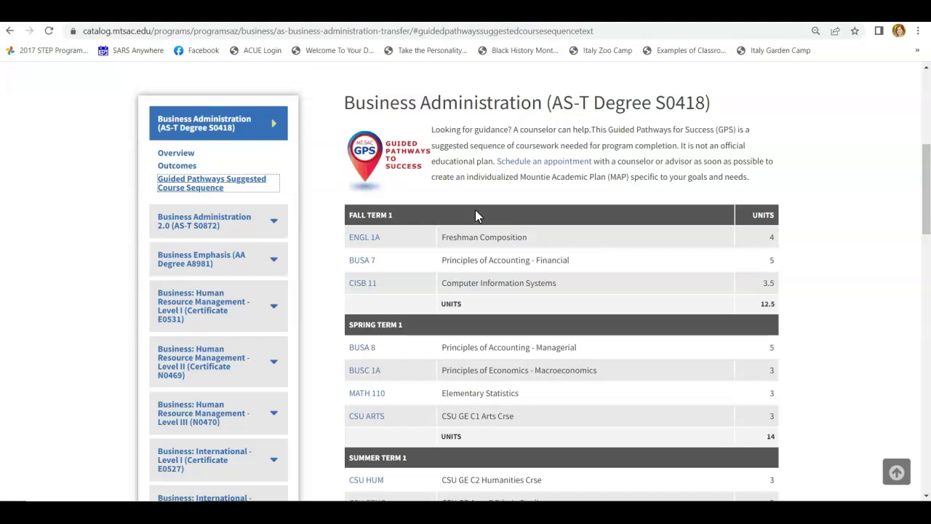
# Step: Switch to the Mt. San Antonio College home page at mtsac.edu and go through Sign In to the inside.mtsac.edu portal
pyautogui.click(186, 8)
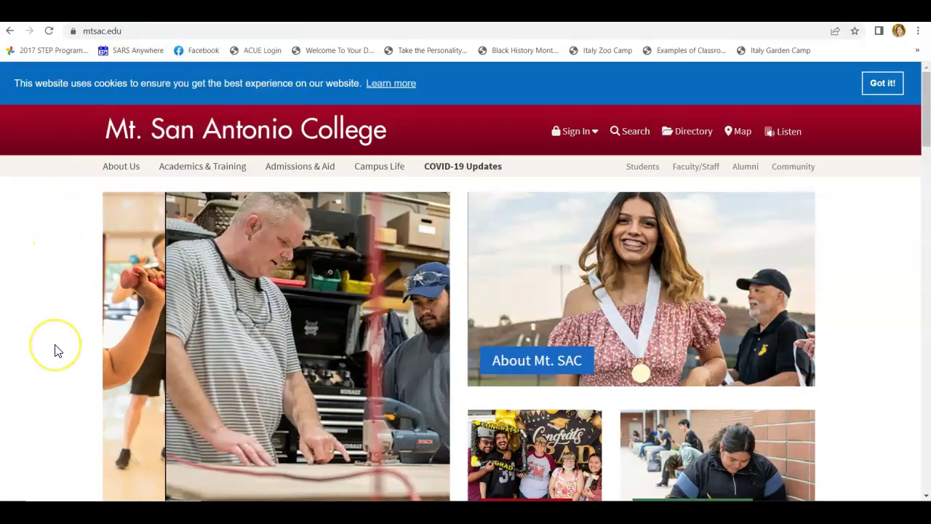
pyautogui.scroll(-3, 58, 351)
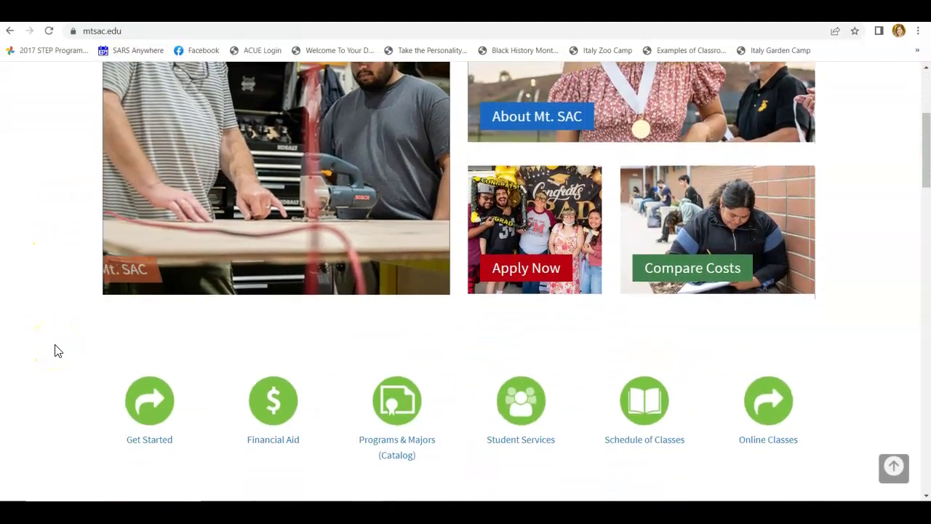
pyautogui.scroll(4, 58, 351)
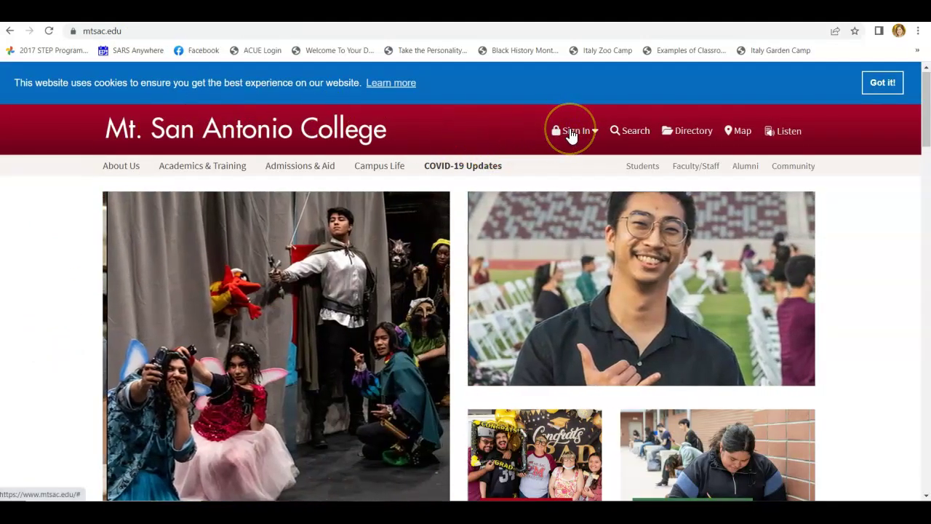
pyautogui.click(571, 132)
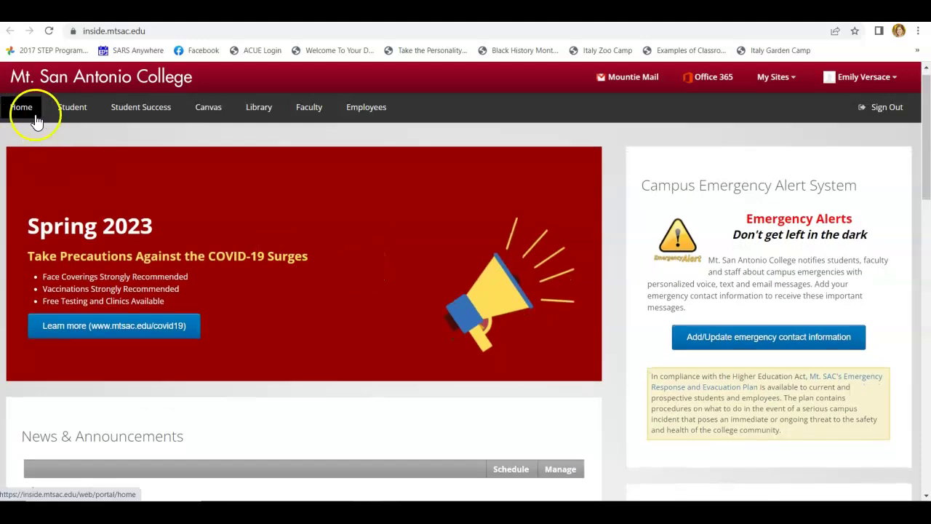
# Step: Open the Mountie Academic Plan (MAP) degree audit from the portal, look at the worksheet and go to the Plans page
pyautogui.scroll(-4, 291, 237)
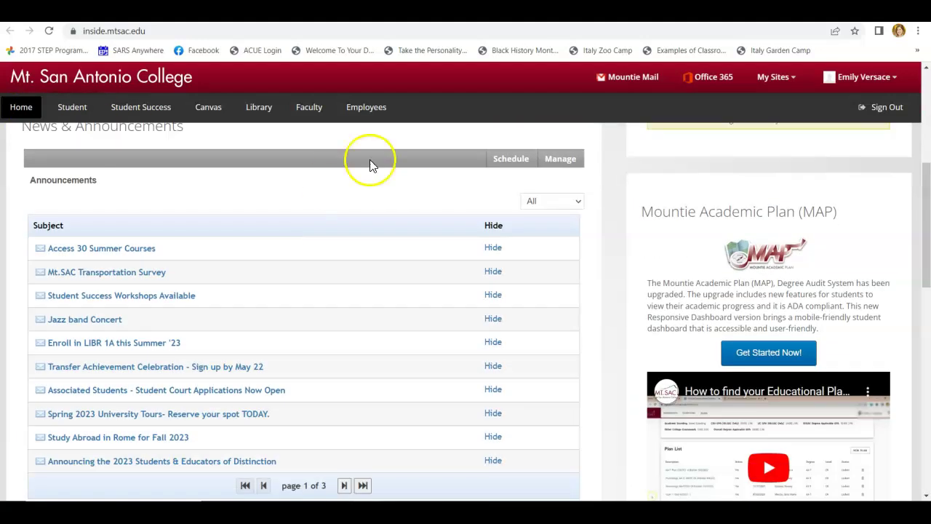
pyautogui.click(771, 352)
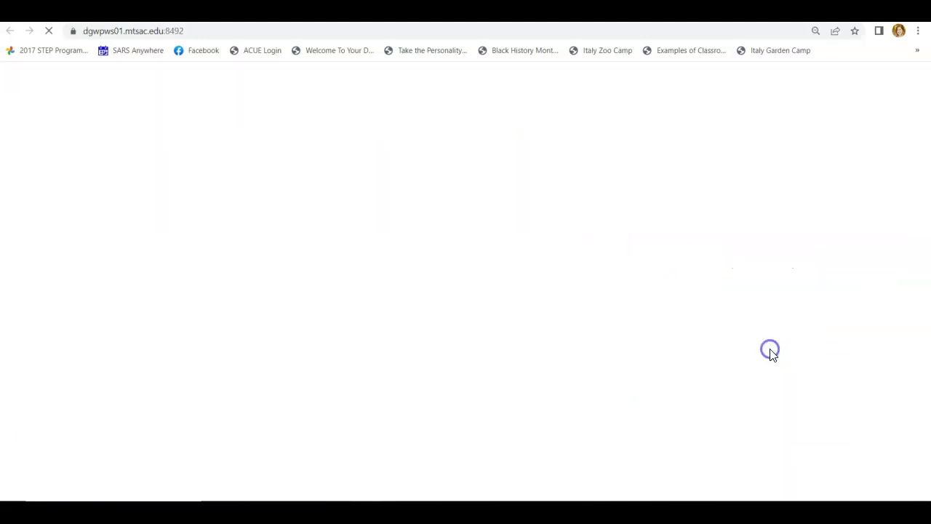
pyautogui.click(94, 84)
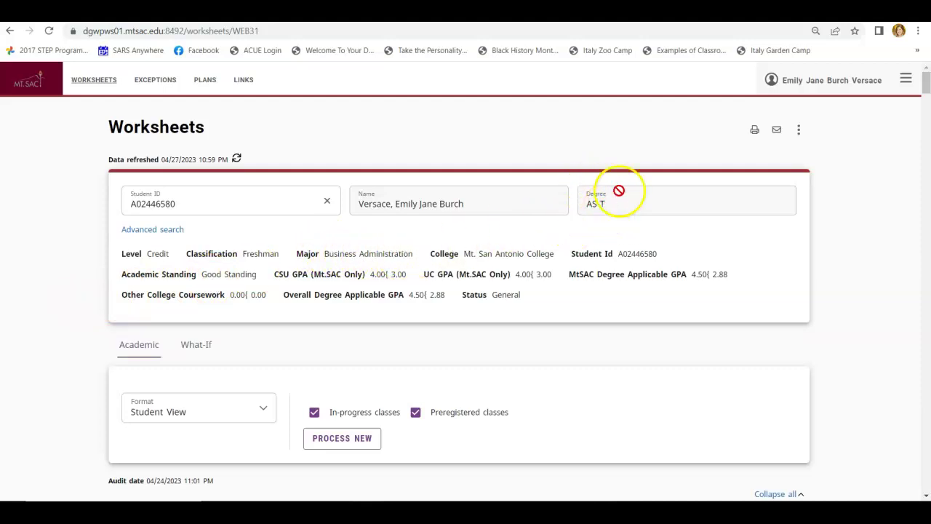
pyautogui.click(205, 82)
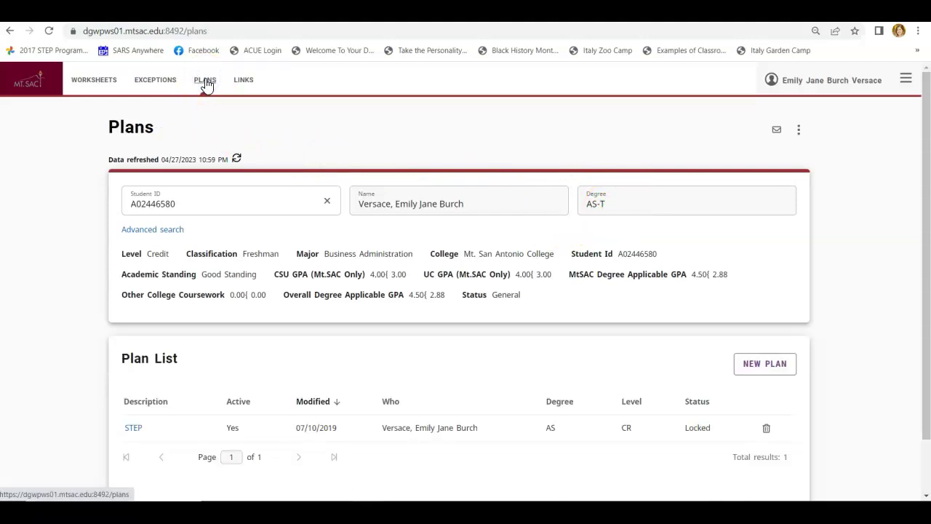
# Step: Create a new blank plan with Fall 2023 as its starting term
pyautogui.click(772, 364)
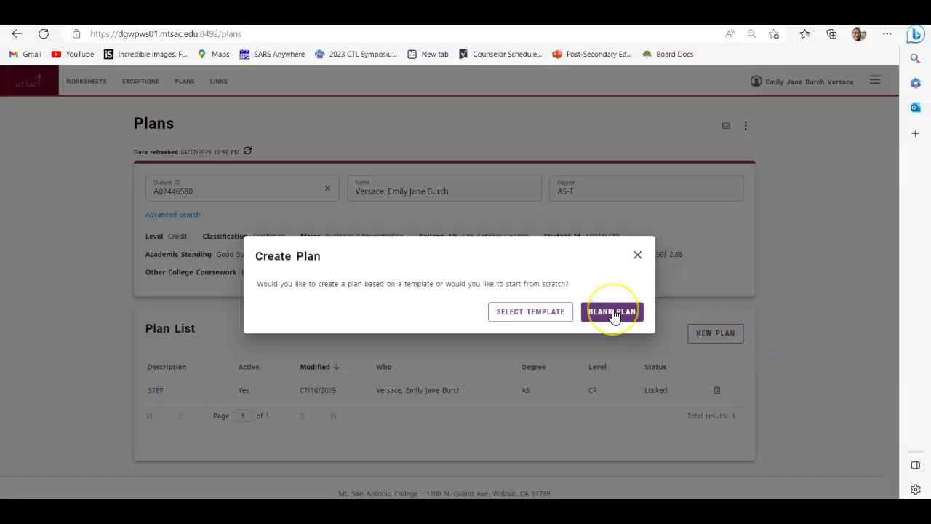
pyautogui.click(612, 313)
pyautogui.click(446, 301)
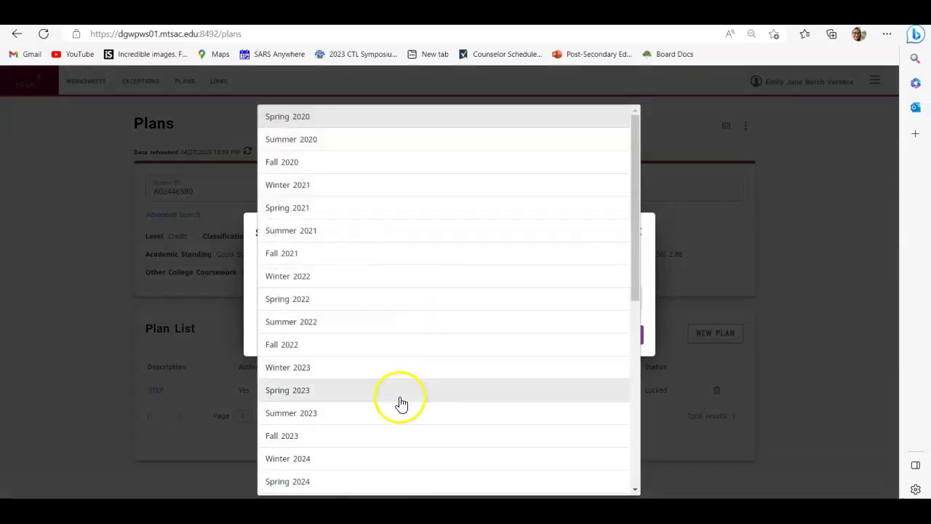
pyautogui.click(382, 444)
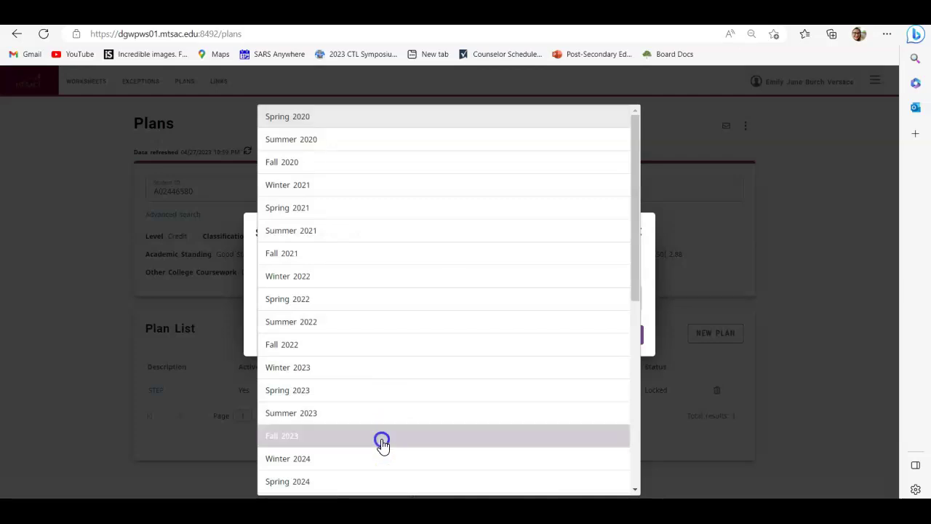
pyautogui.click(624, 337)
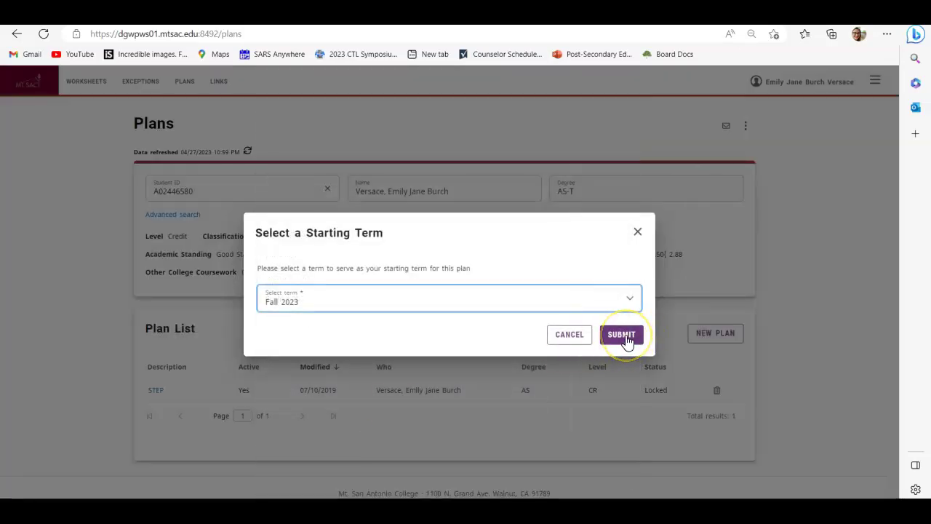
# Step: Describe the plan as "AS-T Business for STEP Class", set its type to Abbreviated Plan and save it
pyautogui.click(393, 256)
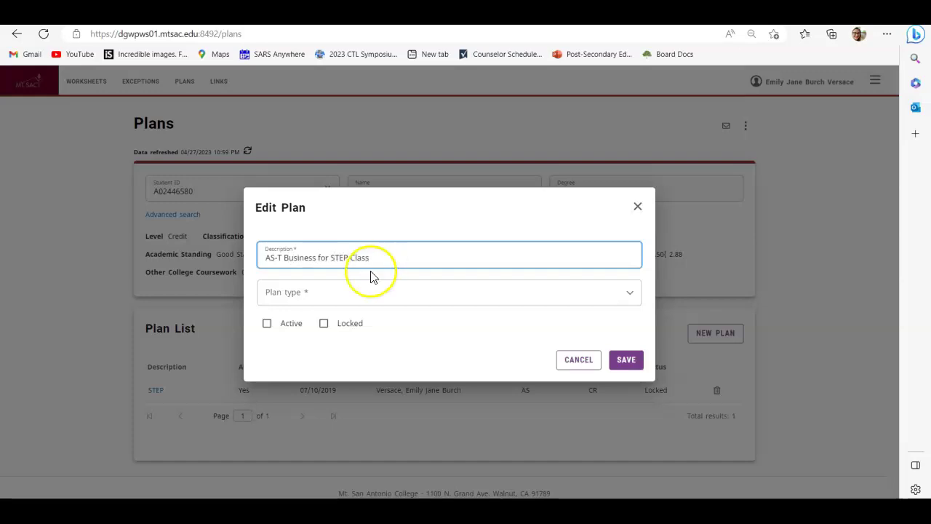
pyautogui.click(342, 293)
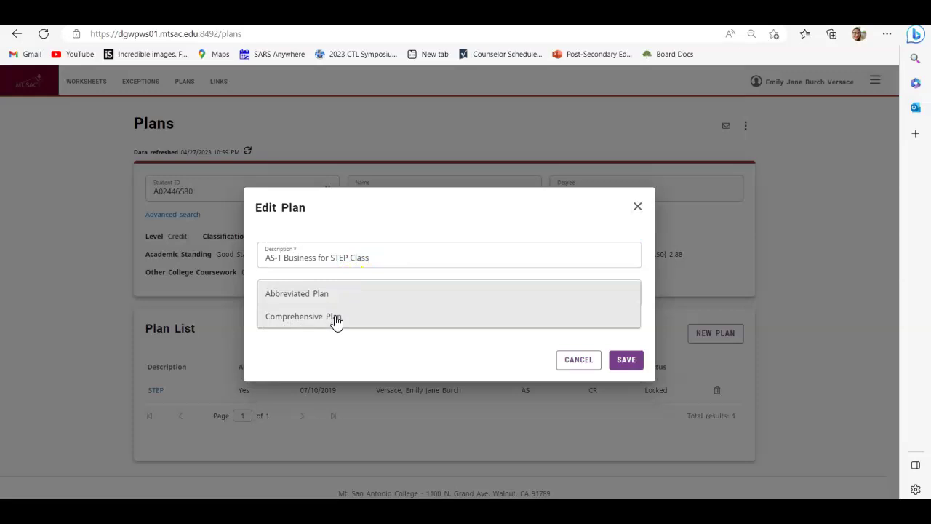
pyautogui.click(332, 296)
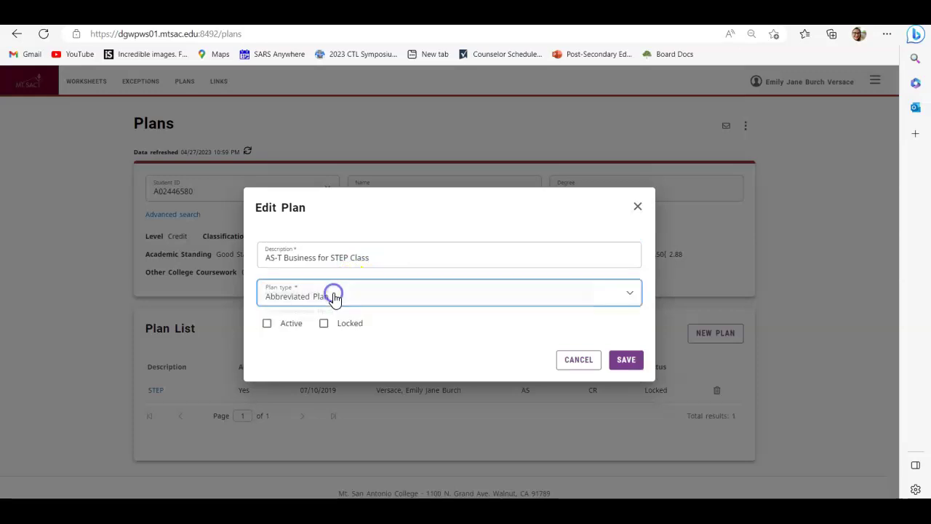
pyautogui.click(627, 361)
# Step: Add a Winter 2024 term to the AS-T Business for STEP Class plan
pyautogui.scroll(-3, 633, 367)
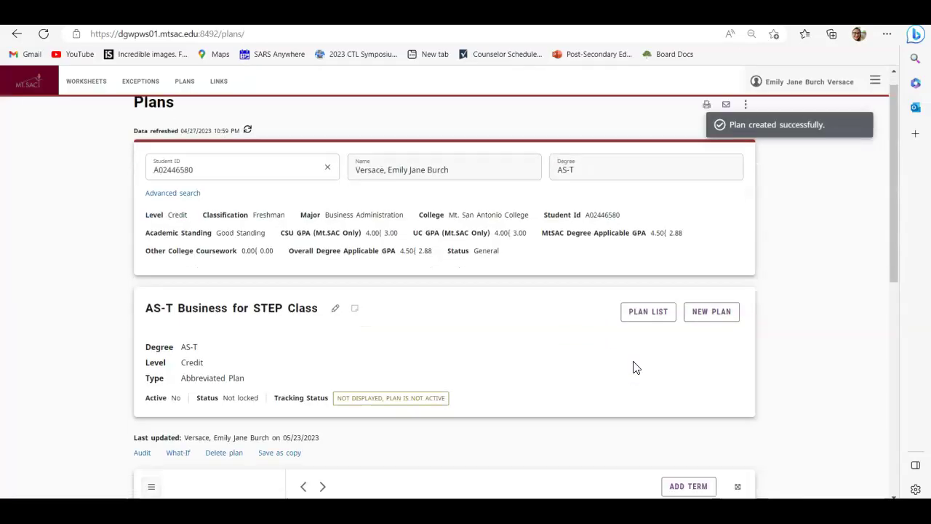
pyautogui.scroll(-1, 633, 367)
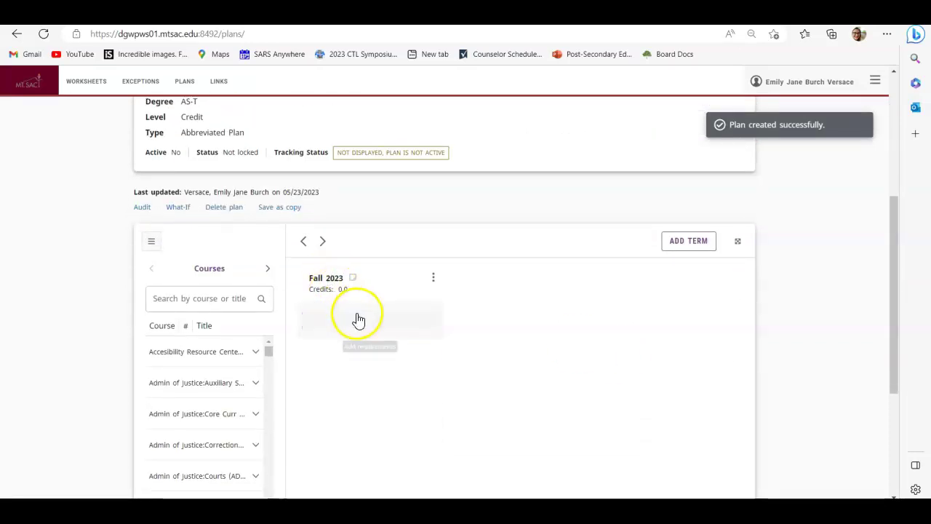
pyautogui.click(677, 247)
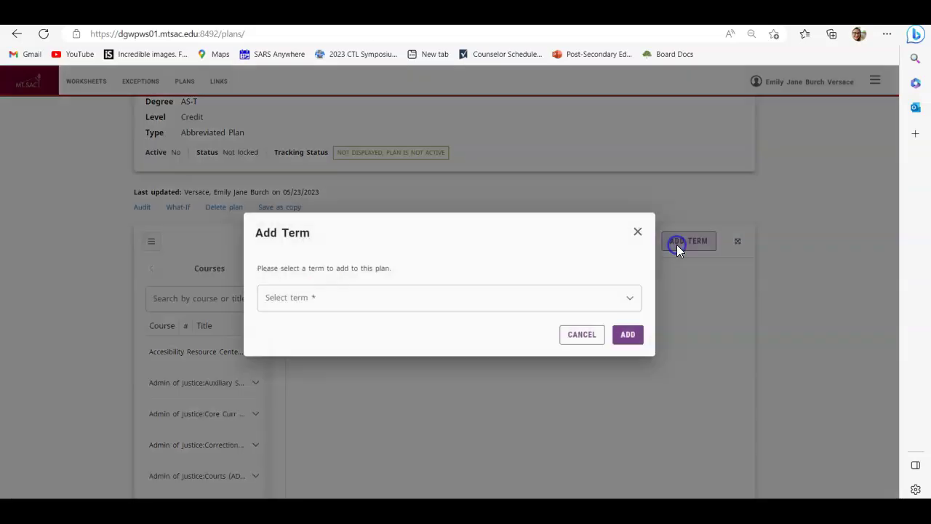
pyautogui.click(536, 301)
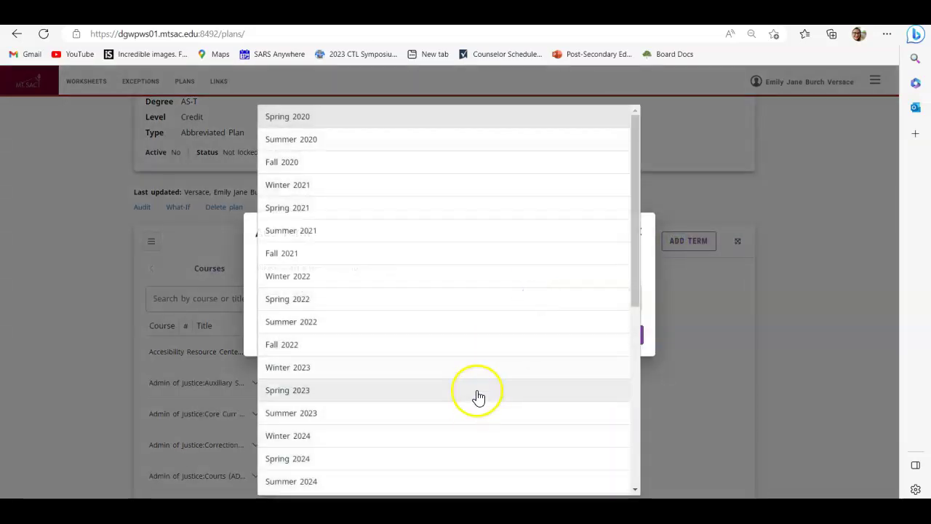
pyautogui.click(469, 445)
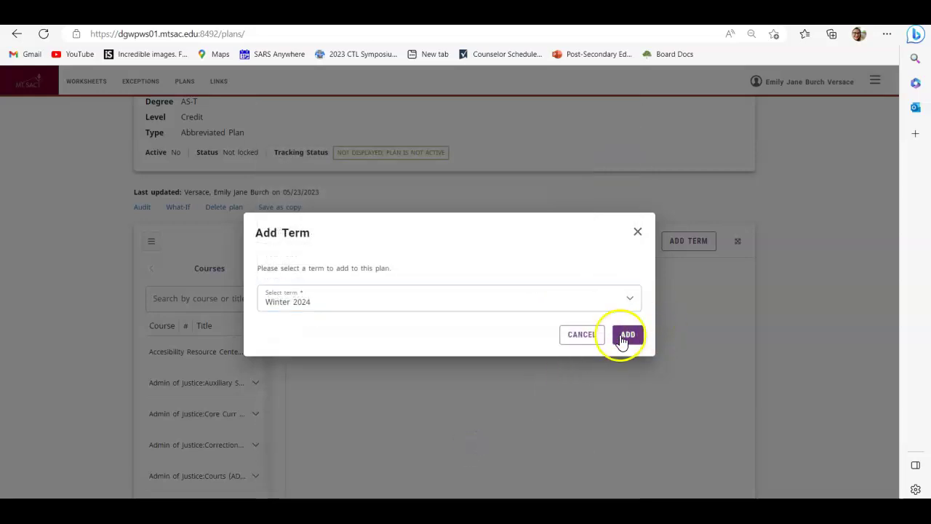
pyautogui.click(625, 335)
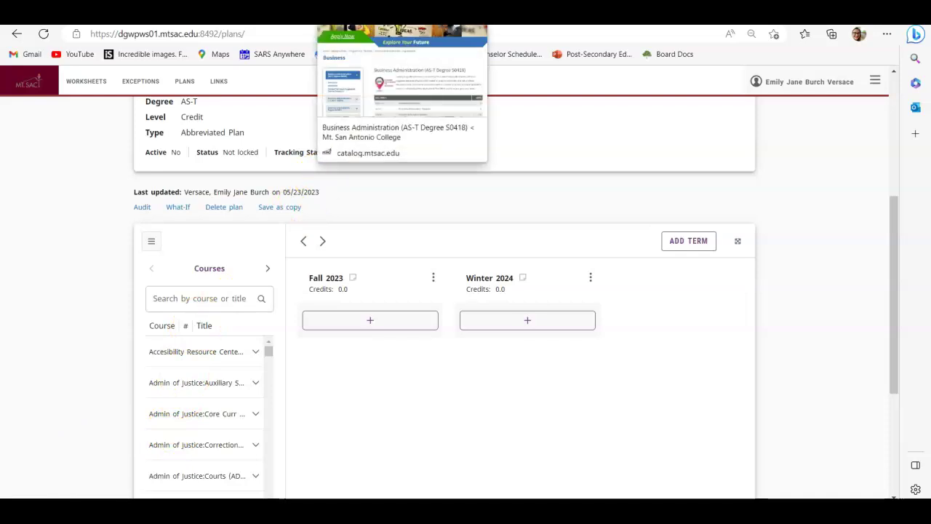
# Step: Switch to the Business Administration (AS-T Degree S0418) catalog page and review its suggested courses by term, especially those for Fall Term 1
pyautogui.click(378, 13)
pyautogui.scroll(-2, 395, 266)
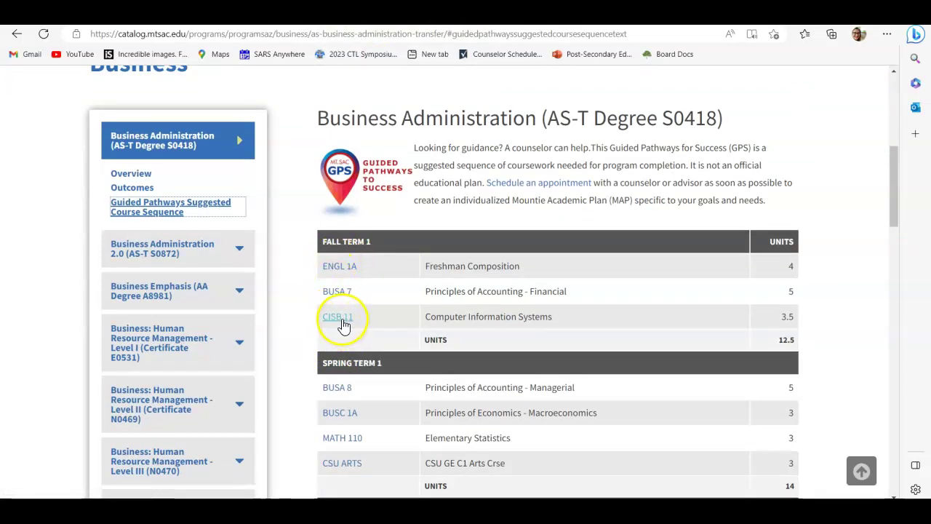
pyautogui.rightClick(348, 285)
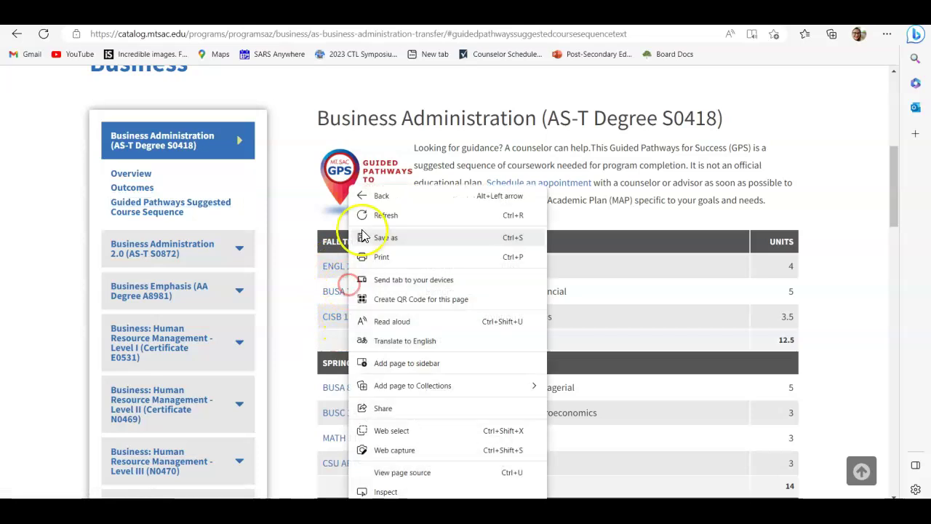
pyautogui.click(310, 267)
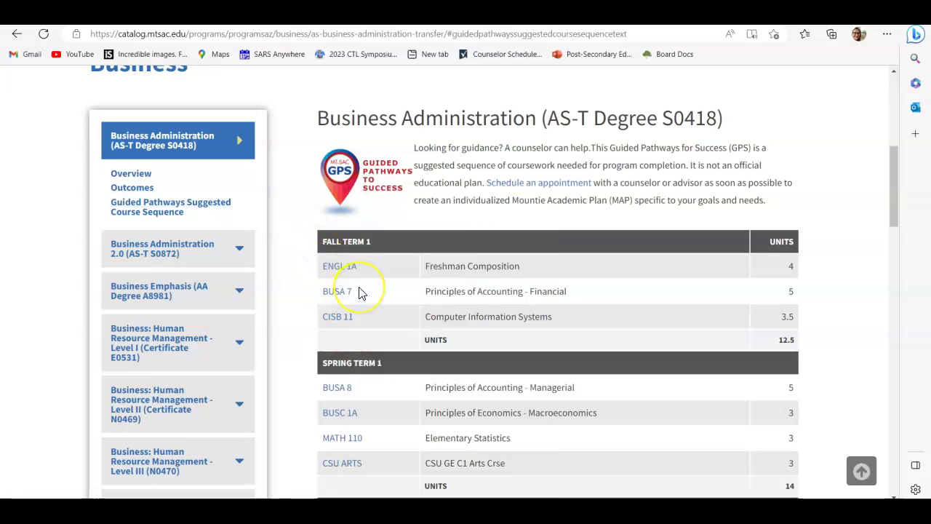
pyautogui.scroll(-1, 360, 291)
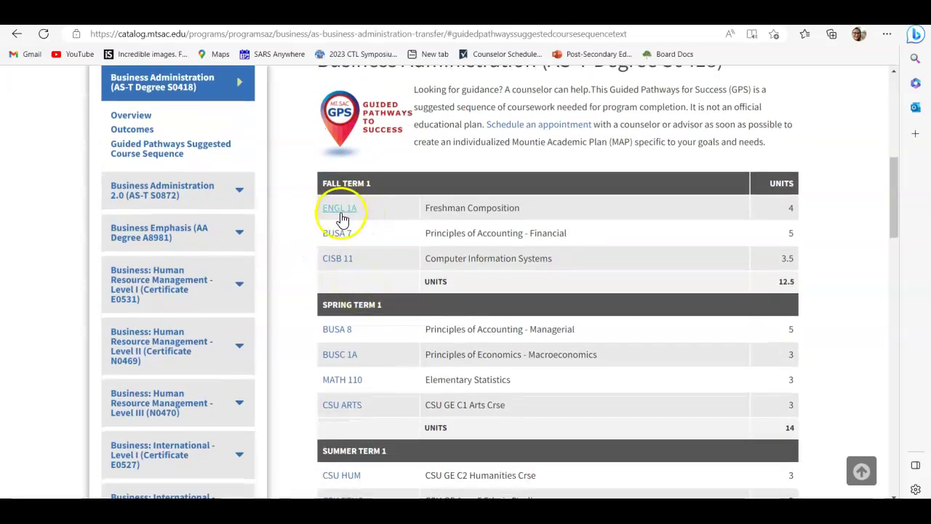
pyautogui.scroll(-3, 335, 310)
pyautogui.scroll(-3, 347, 256)
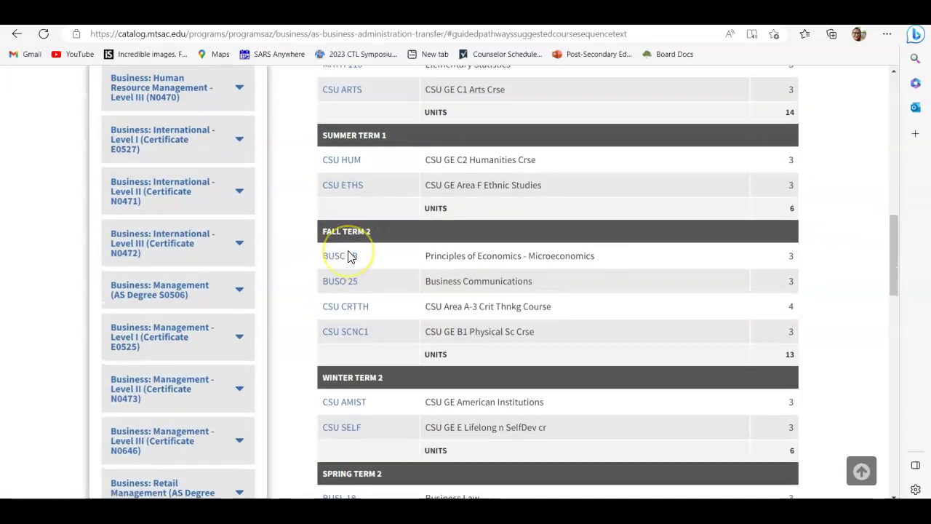
pyautogui.scroll(8, 348, 256)
pyautogui.scroll(-2, 347, 256)
pyautogui.click(343, 271)
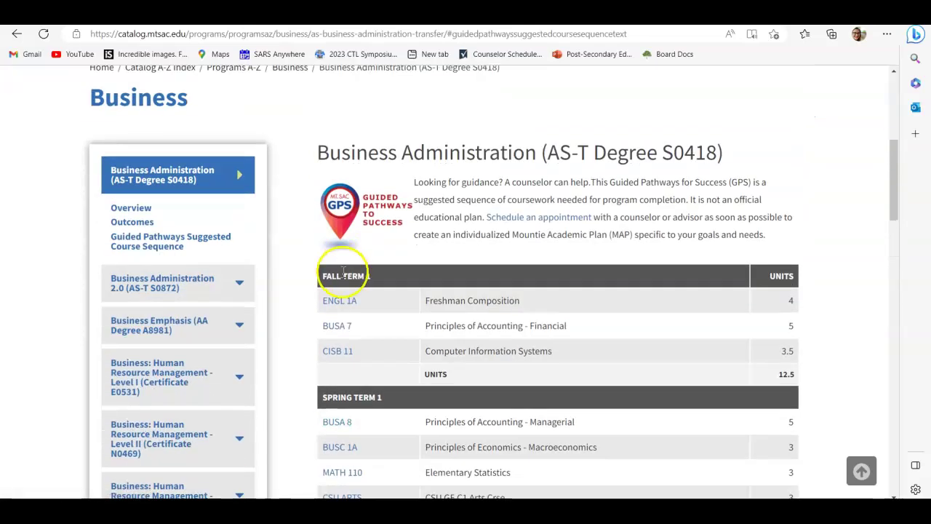
pyautogui.scroll(-2, 344, 270)
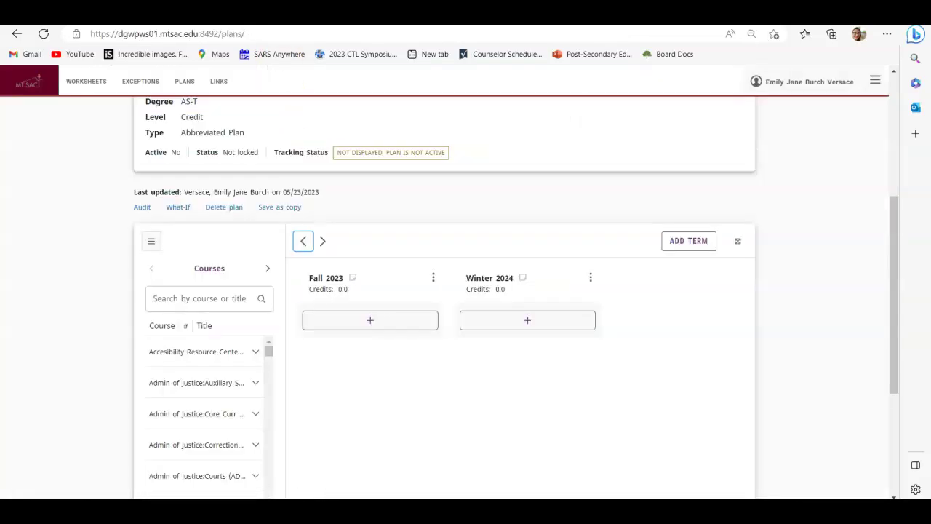
# Step: Back in the plan, search the courses for ENGL and add ENGL 1A from English: Composition to Fall 2023
pyautogui.click(212, 302)
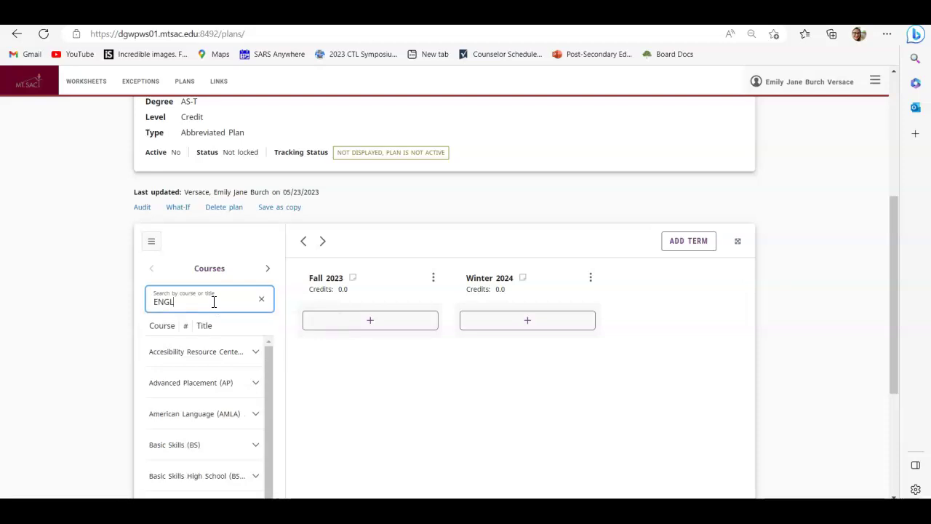
pyautogui.scroll(-3, 207, 374)
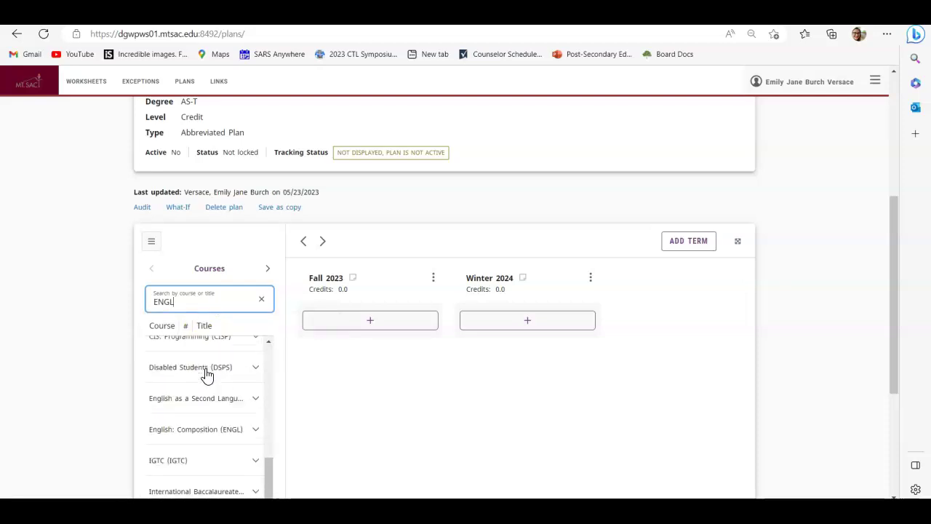
pyautogui.click(210, 430)
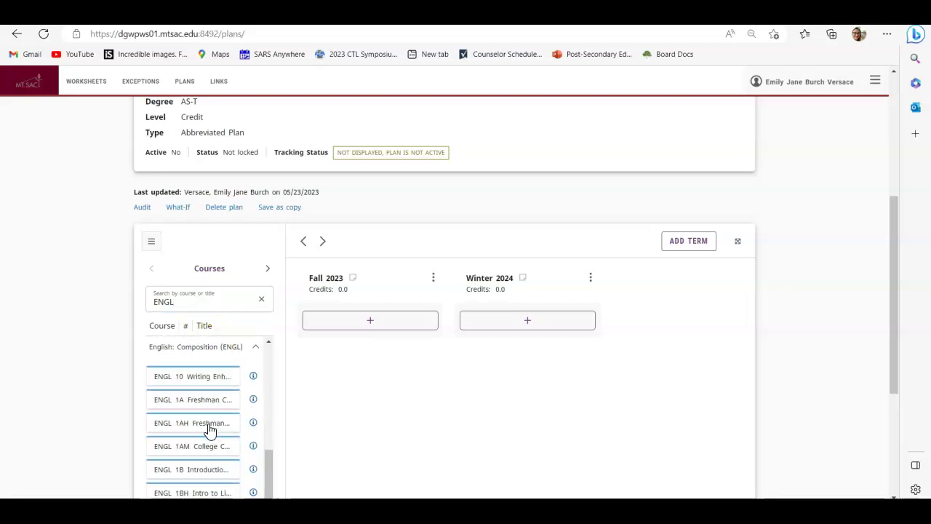
pyautogui.moveTo(170, 401); pyautogui.dragTo(343, 332)
# Step: Search the courses for BUSA and add BUSA 7 from Business: Accounting to the Fall 2023 term
pyautogui.doubleClick(174, 304)
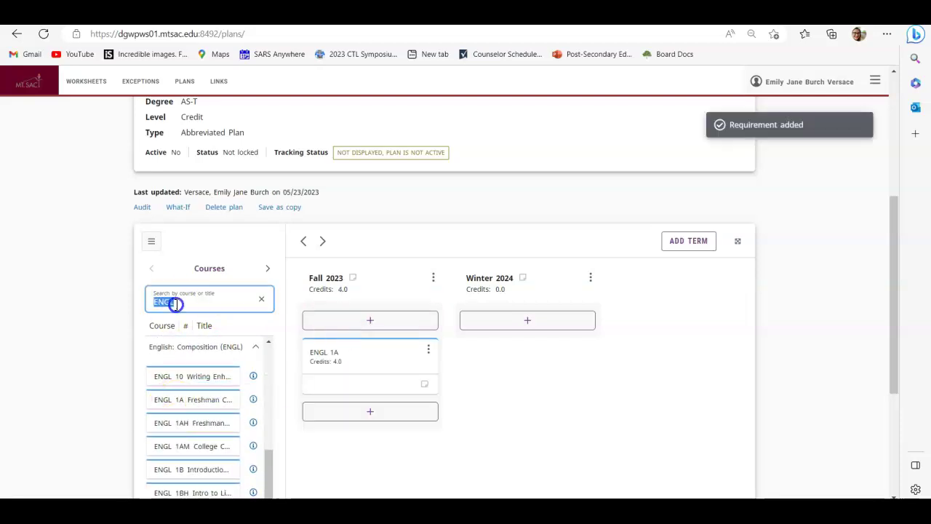
pyautogui.write('BUSA')
pyautogui.scroll(-3, 192, 363)
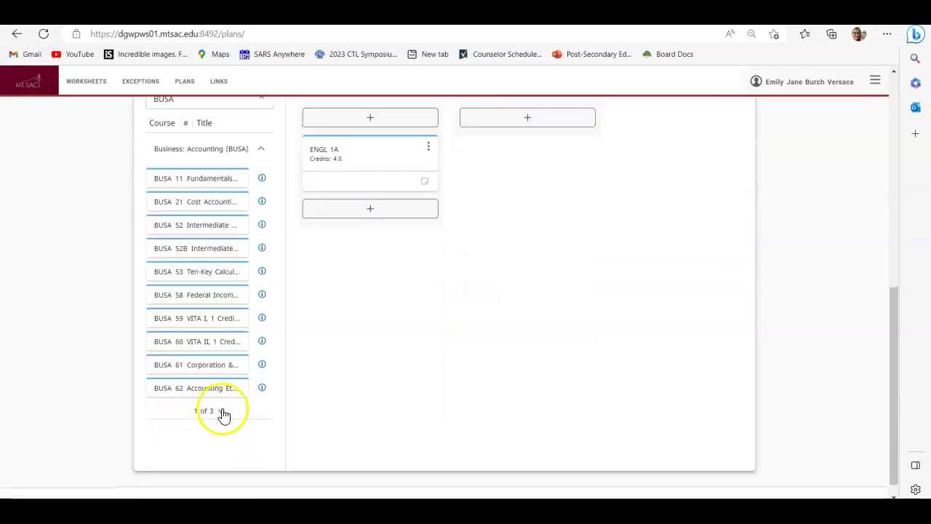
pyautogui.click(218, 413)
pyautogui.click(208, 435)
pyautogui.moveTo(196, 245); pyautogui.dragTo(357, 218)
# Step: Search the courses for CISB and add CISB 11 to the Fall 2023 term
pyautogui.scroll(1, 357, 218)
pyautogui.doubleClick(173, 169)
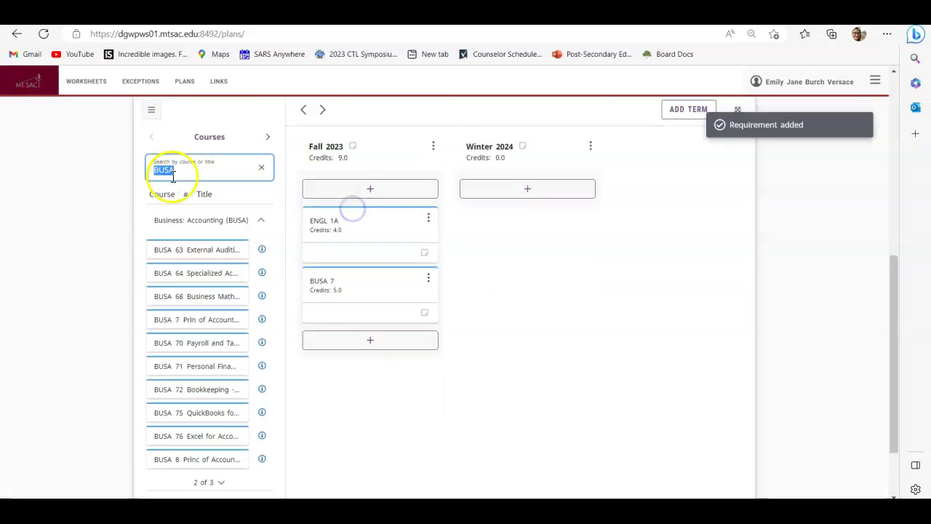
pyautogui.moveTo(193, 273); pyautogui.dragTo(359, 290)
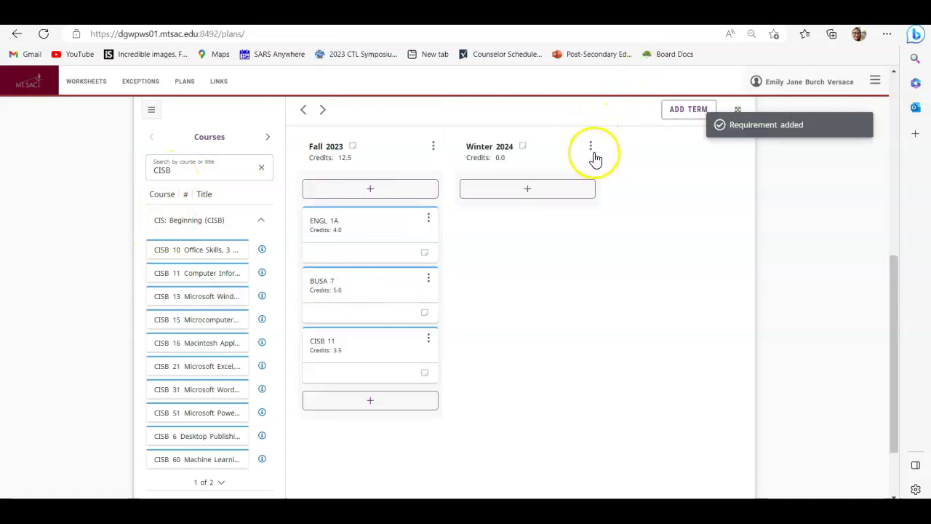
# Step: Delete the empty Winter 2024 term from the plan
pyautogui.click(591, 151)
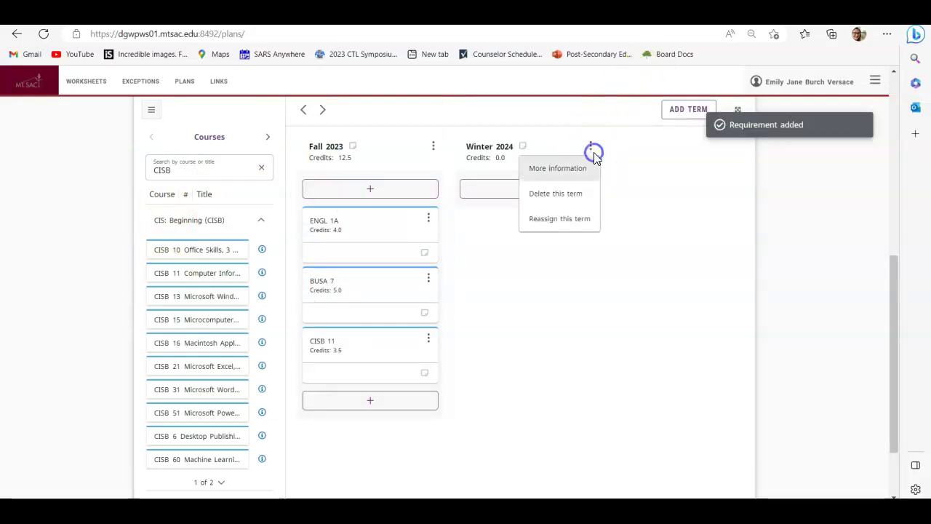
pyautogui.click(569, 209)
pyautogui.click(601, 314)
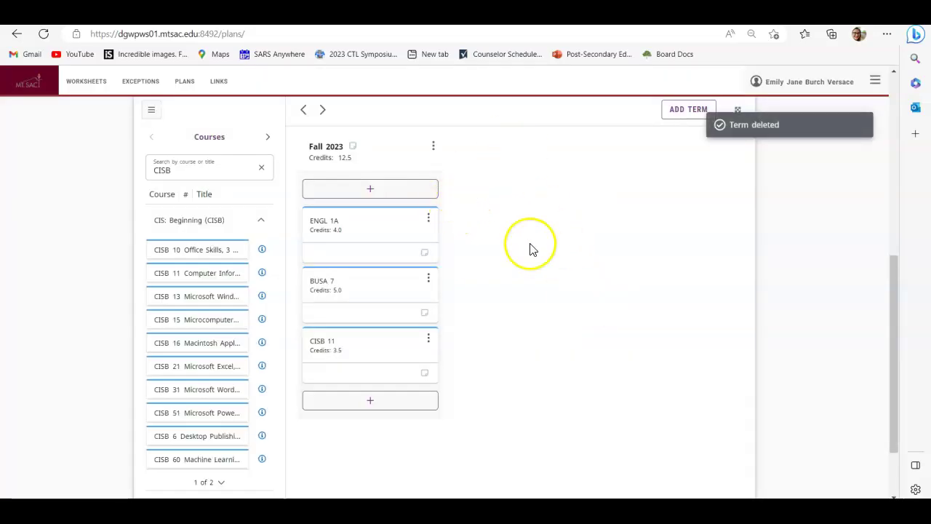
pyautogui.scroll(2, 577, 163)
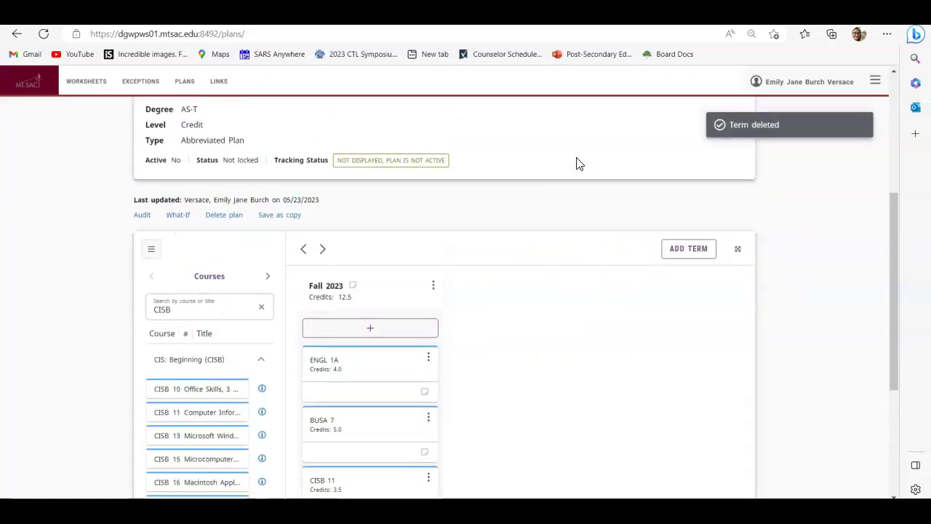
pyautogui.scroll(4, 577, 163)
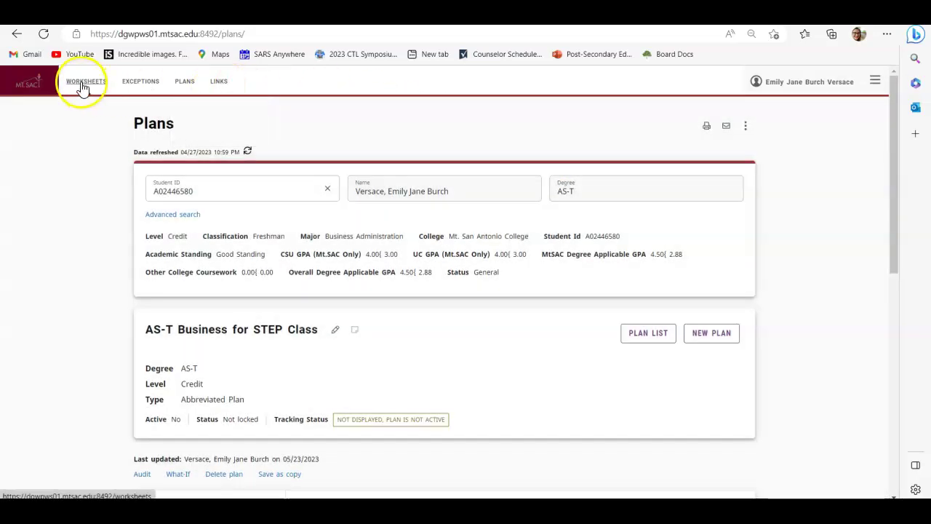
# Step: Go back to the plan list and start creating a new plan based on a template
pyautogui.click(83, 83)
pyautogui.click(185, 85)
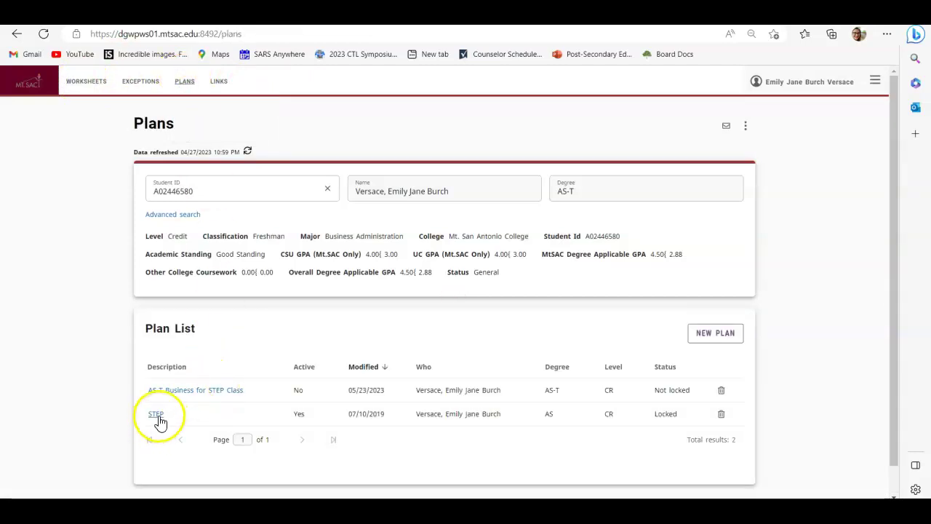
pyautogui.click(715, 336)
pyautogui.click(547, 314)
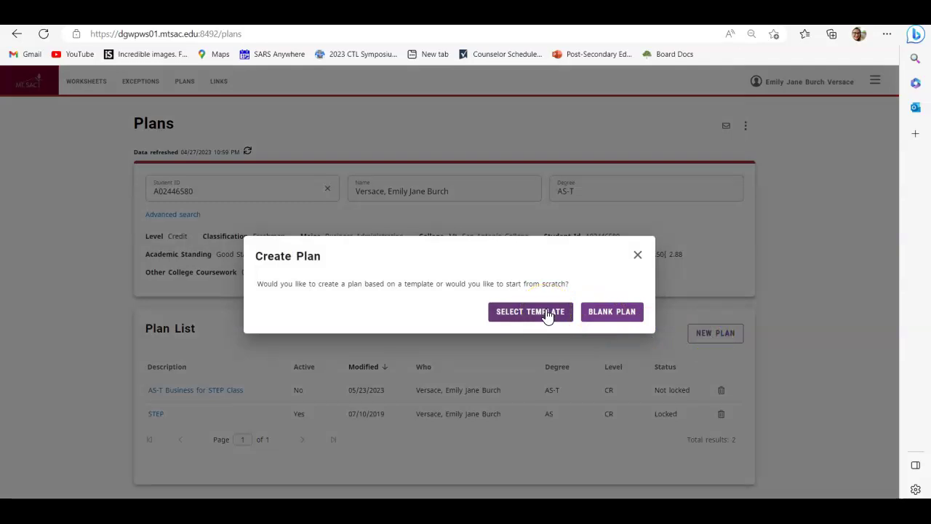
pyautogui.click(534, 317)
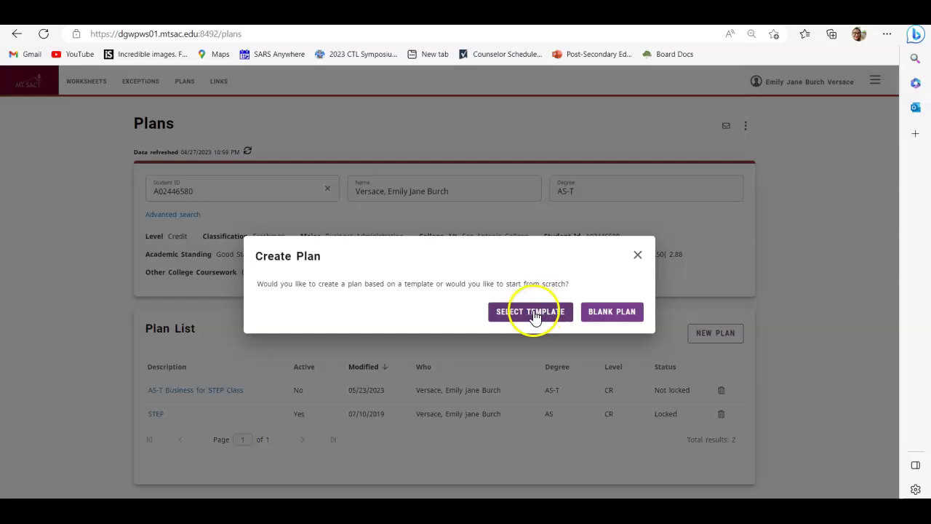
pyautogui.click(535, 317)
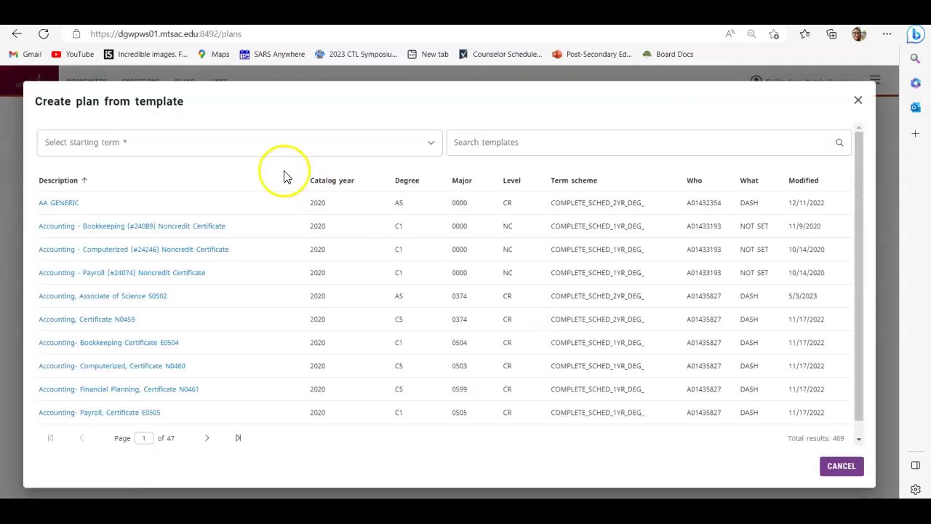
# Step: Set the starting term to Fall 2023, search the templates for business, and create the plan from Business Administration, AS-T (CSU) S0418
pyautogui.click(235, 141)
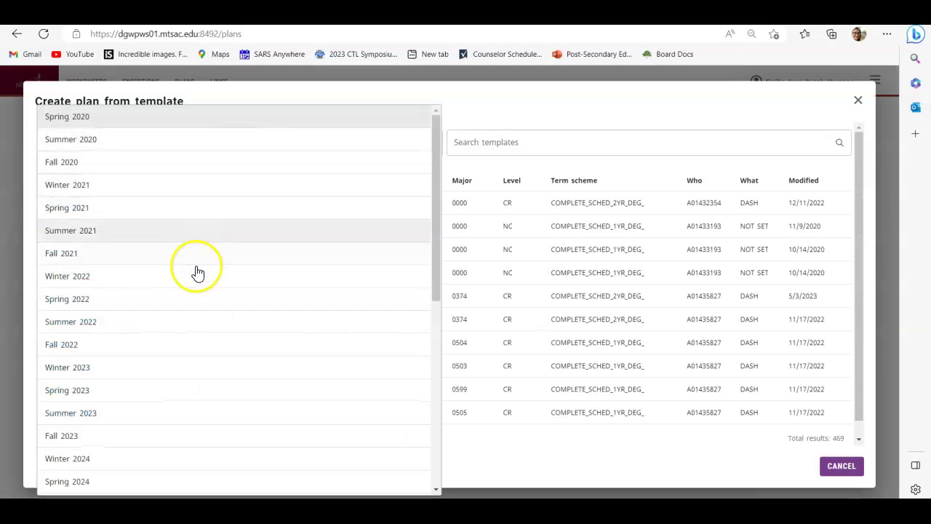
pyautogui.click(186, 439)
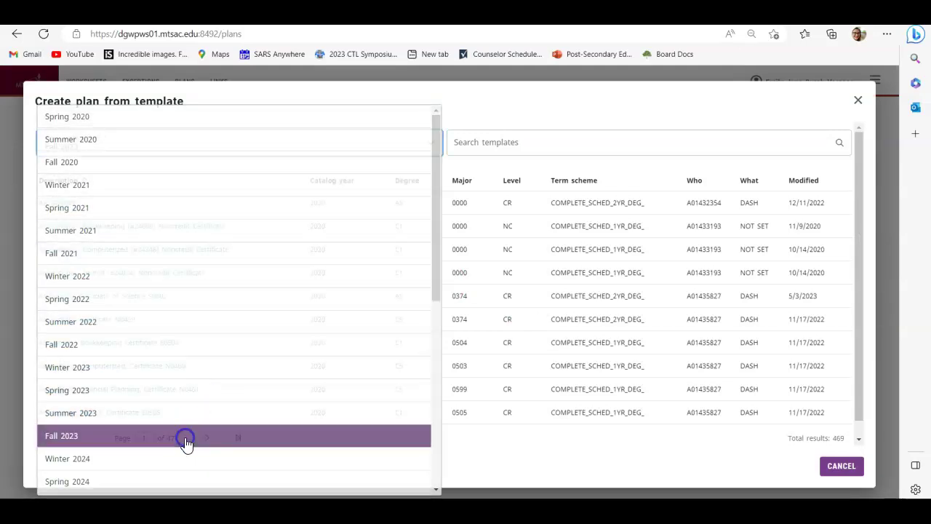
pyautogui.click(525, 138)
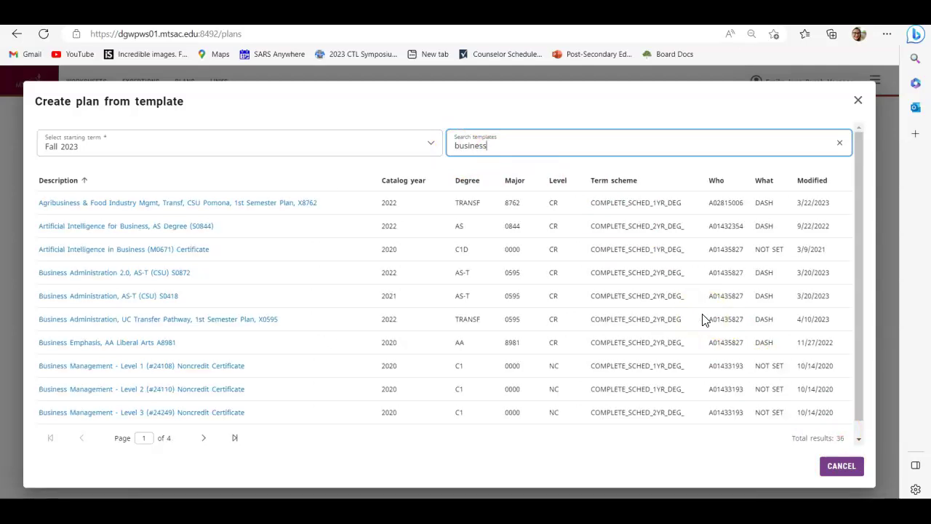
pyautogui.click(153, 296)
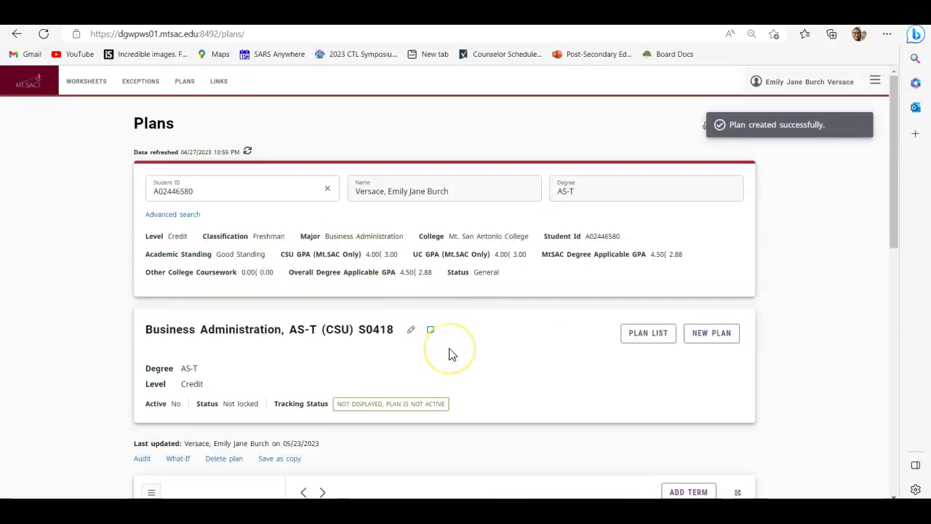
# Step: Look through the courses in each term of the new template plan, from Fall 2023 to Summer 2025
pyautogui.scroll(-5, 449, 354)
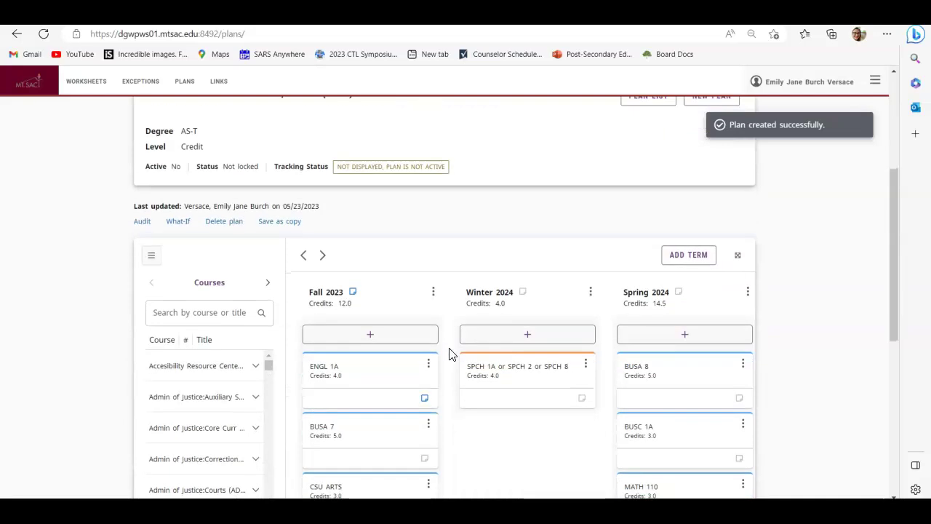
pyautogui.scroll(1, 459, 356)
pyautogui.hscroll(4, 539, 365)
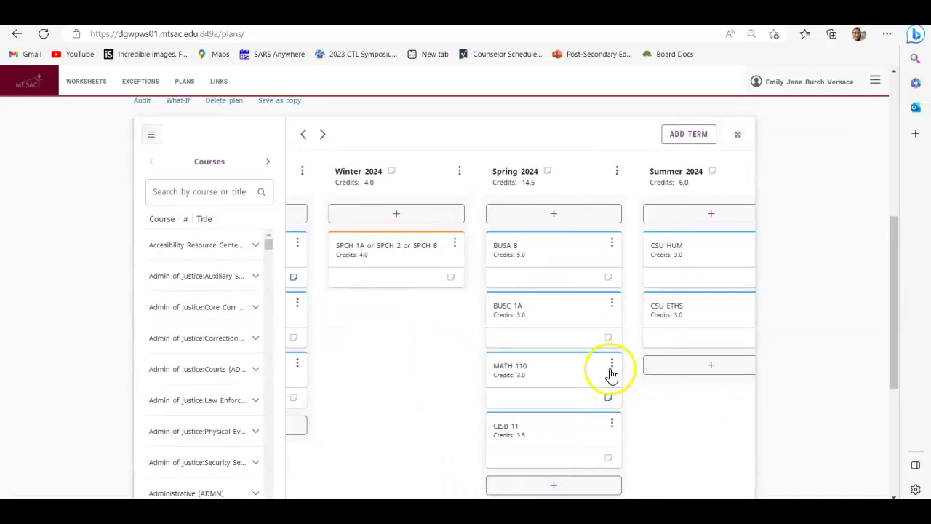
pyautogui.hscroll(6, 611, 375)
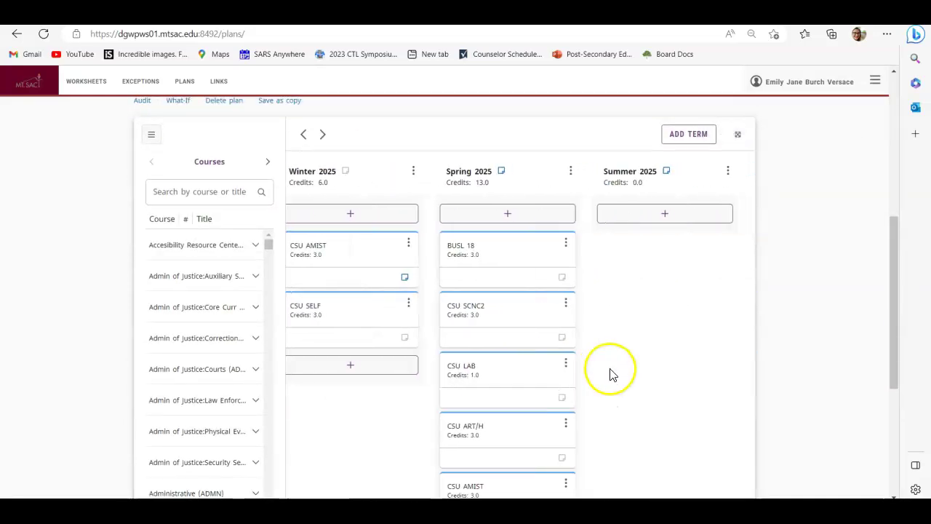
pyautogui.hscroll(-10, 476, 341)
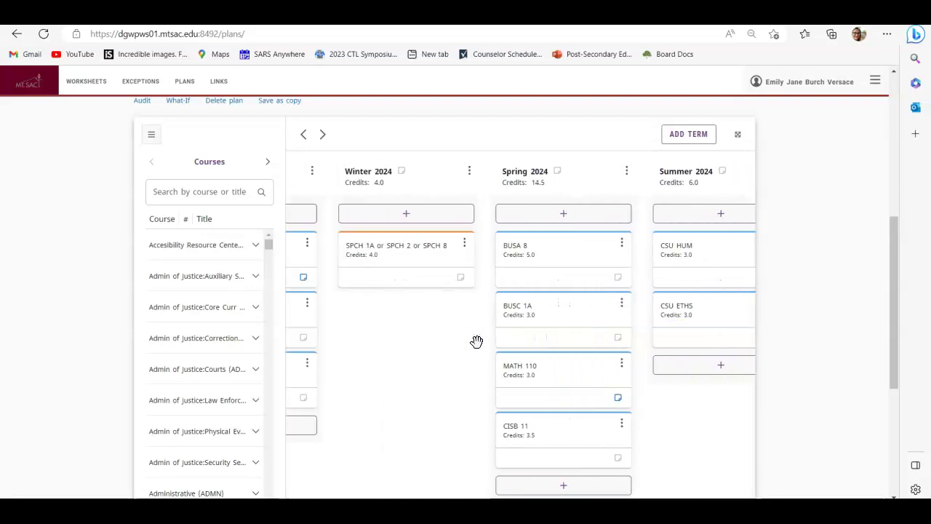
pyautogui.hscroll(-2, 478, 347)
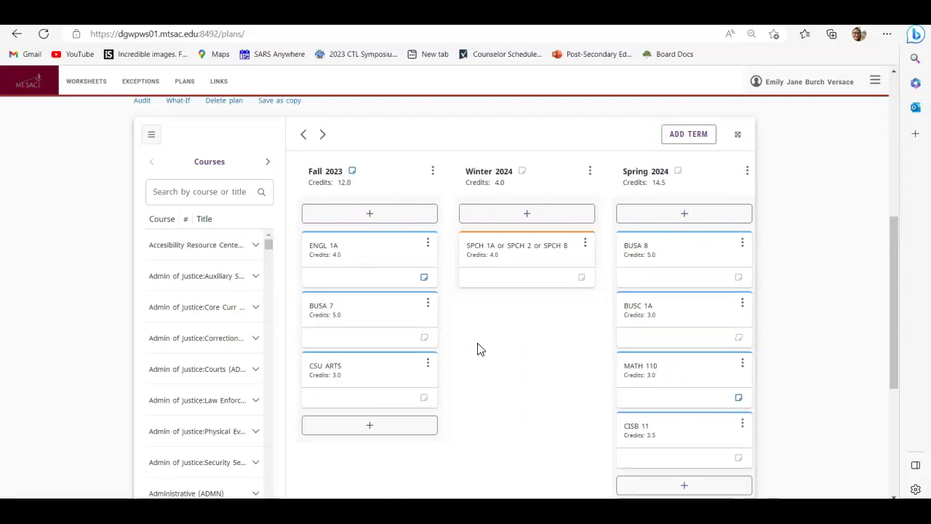
pyautogui.hscroll(5, 478, 348)
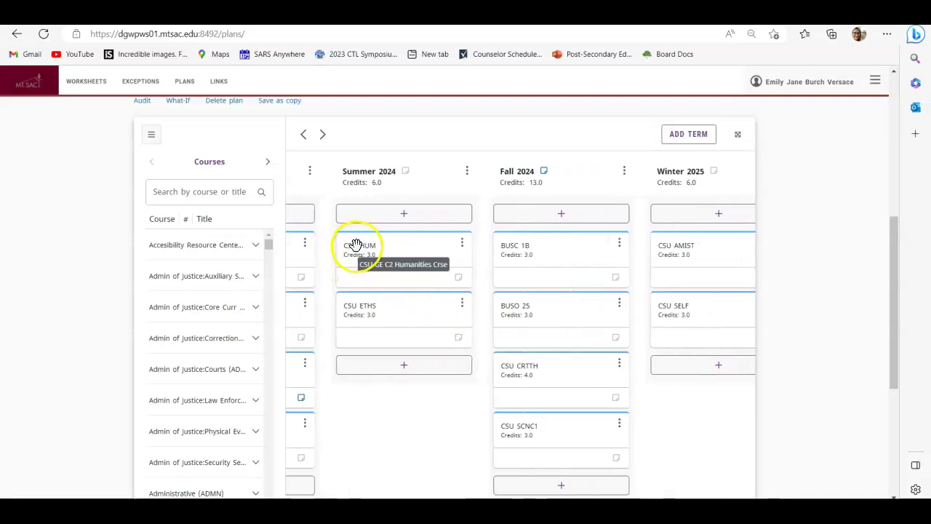
# Step: Switch to the California State University General Education 2022-2023 sheet and examine the C-2 Humanities course options
pyautogui.hotkey('ctrl', 'Tab')
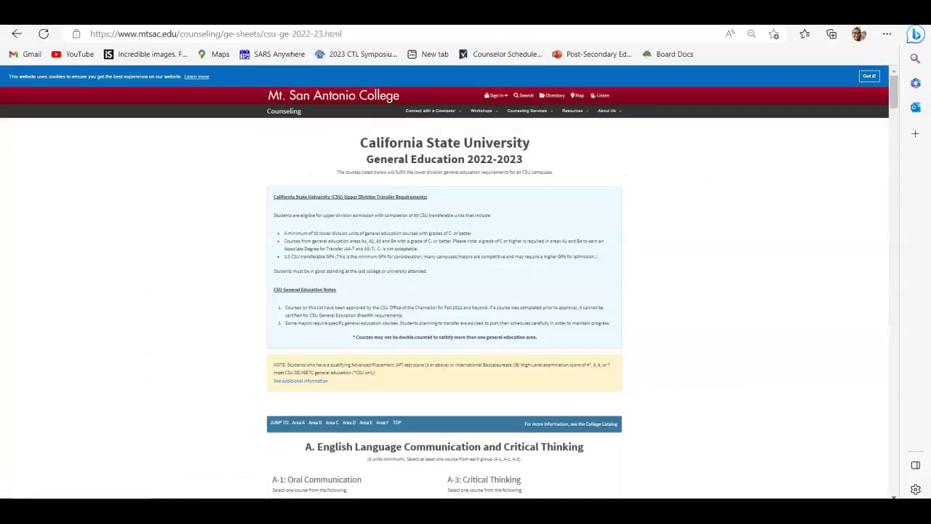
pyautogui.scroll(-10, 370, 395)
pyautogui.scroll(-15, 374, 367)
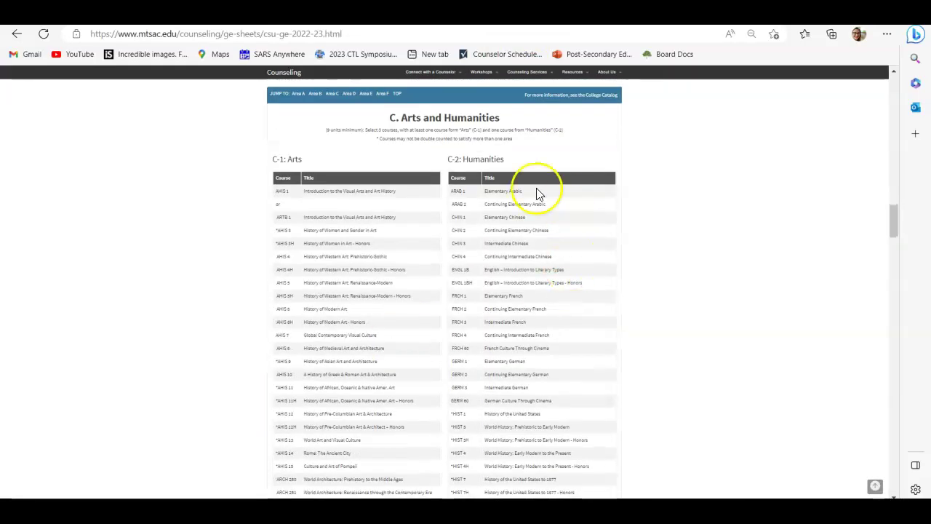
pyautogui.scroll(-15, 549, 302)
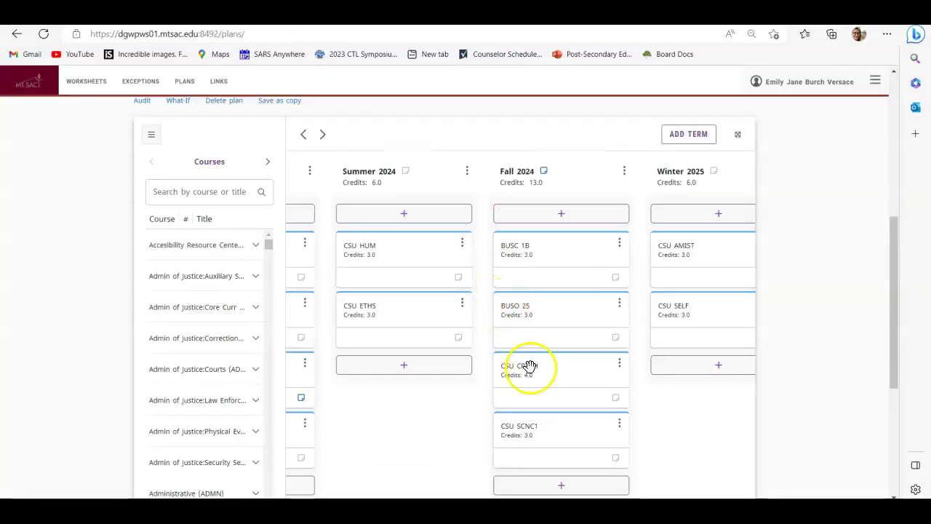
# Step: Return to the plan, create its PDF print view and print all pages with the Adobe PDF printer
pyautogui.scroll(-3, 551, 252)
pyautogui.scroll(6, 552, 252)
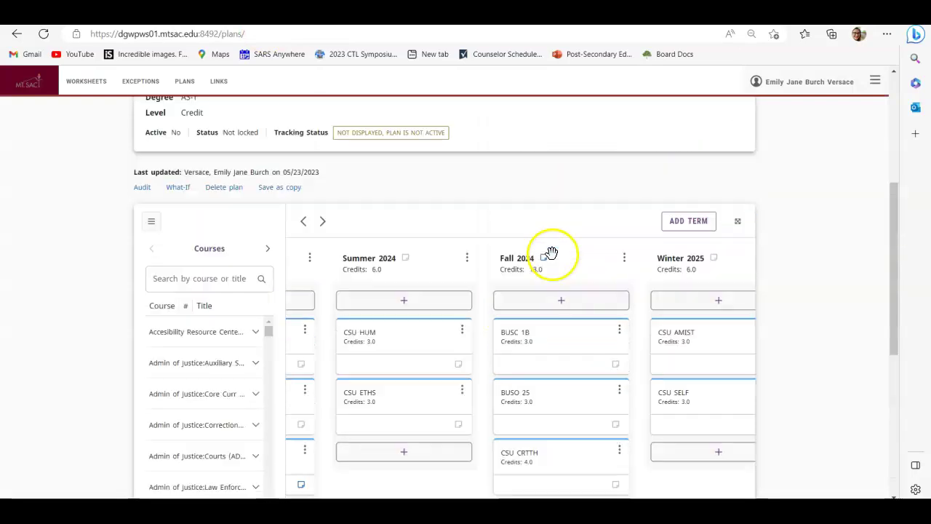
pyautogui.scroll(3, 552, 260)
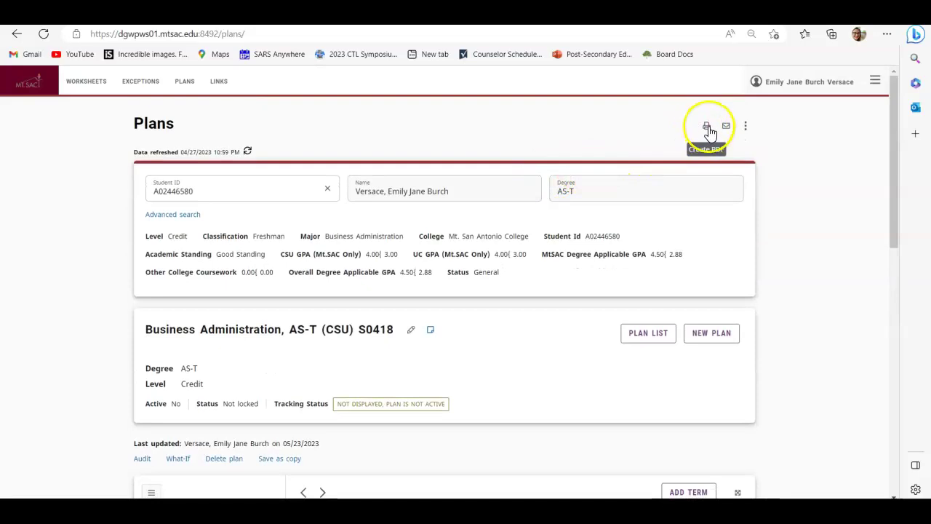
pyautogui.click(706, 128)
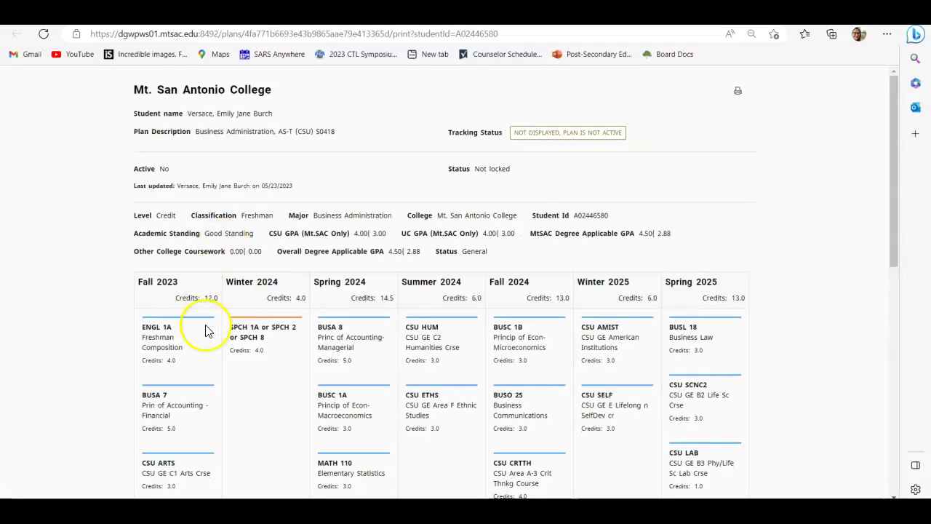
pyautogui.click(737, 90)
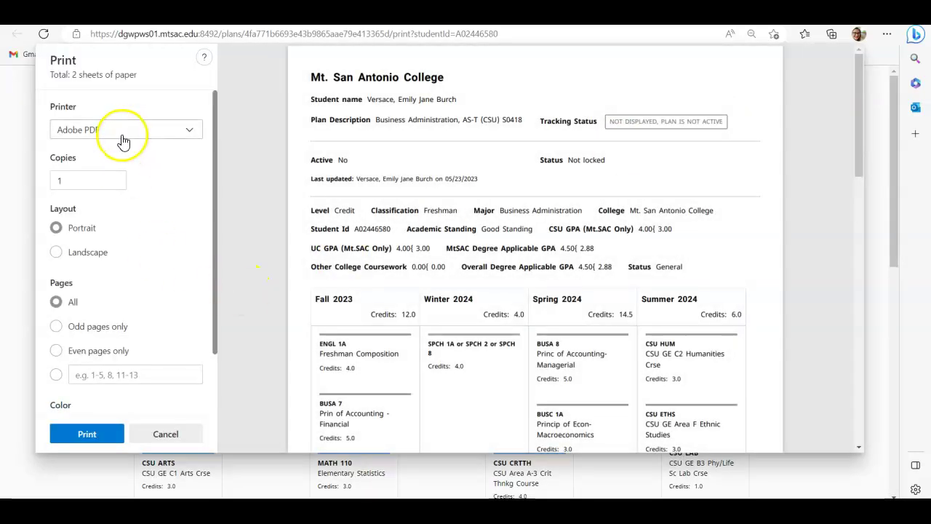
pyautogui.click(86, 435)
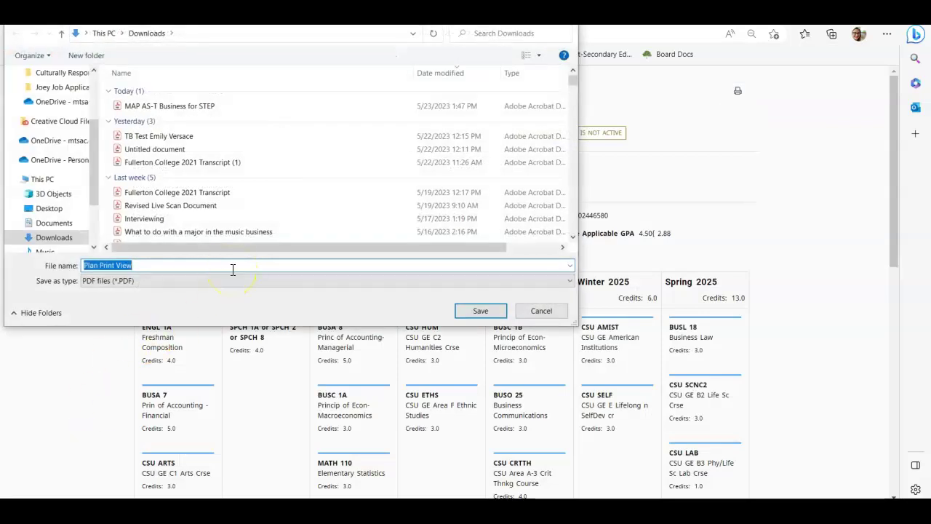
# Step: Save the printed plan in Downloads as MAP AS-T Business for STEP 2023.pdf
pyautogui.write('MAP')
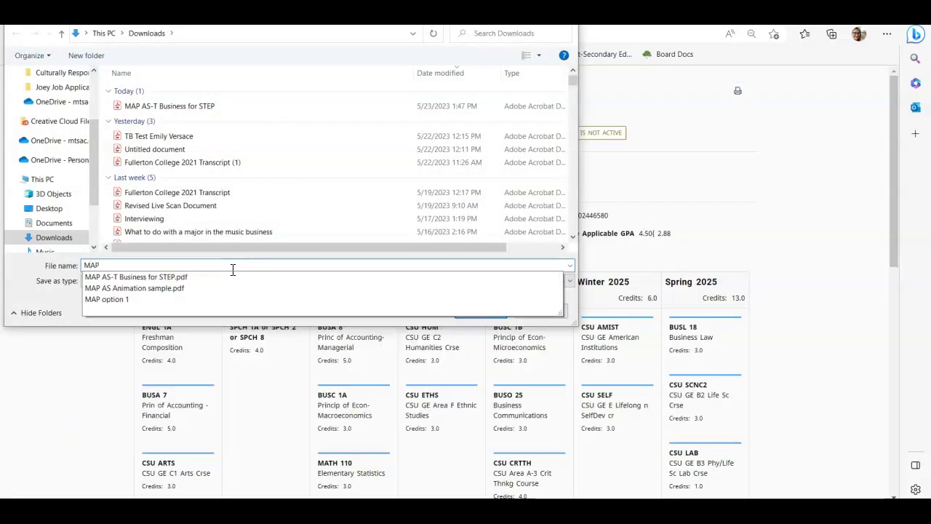
pyautogui.write(' AS')
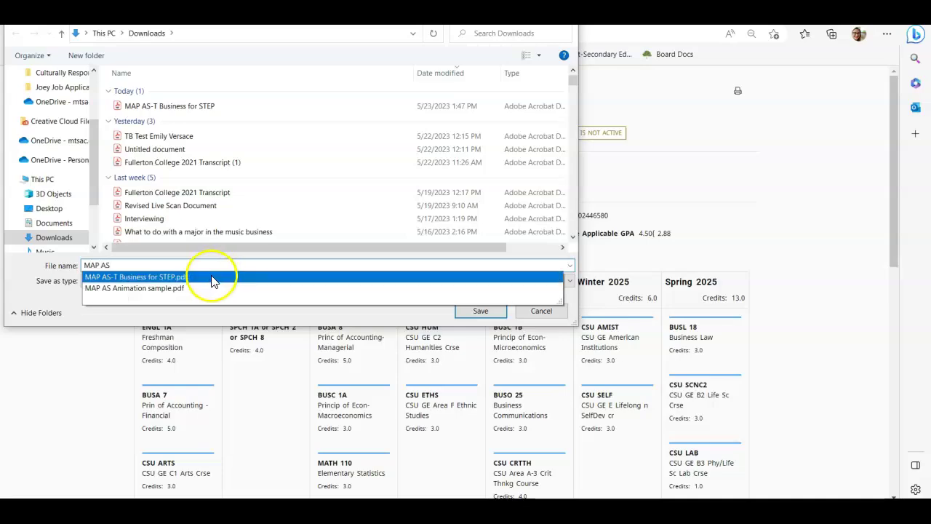
pyautogui.click(197, 277)
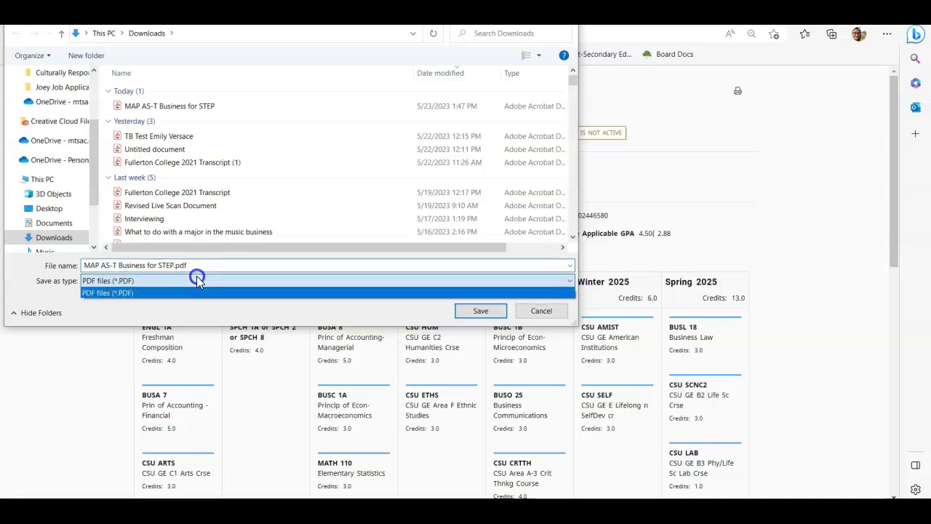
pyautogui.click(481, 311)
pyautogui.click(481, 311)
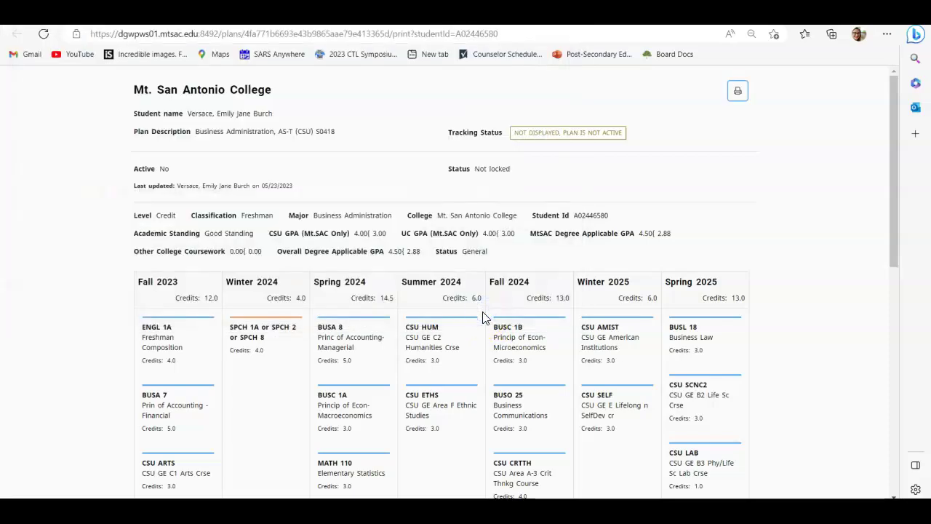
# Step: Look through both pages of the saved plan PDF in Adobe Acrobat, leaving its tabs open
pyautogui.click(113, 343)
pyautogui.scroll(-2, 108, 341)
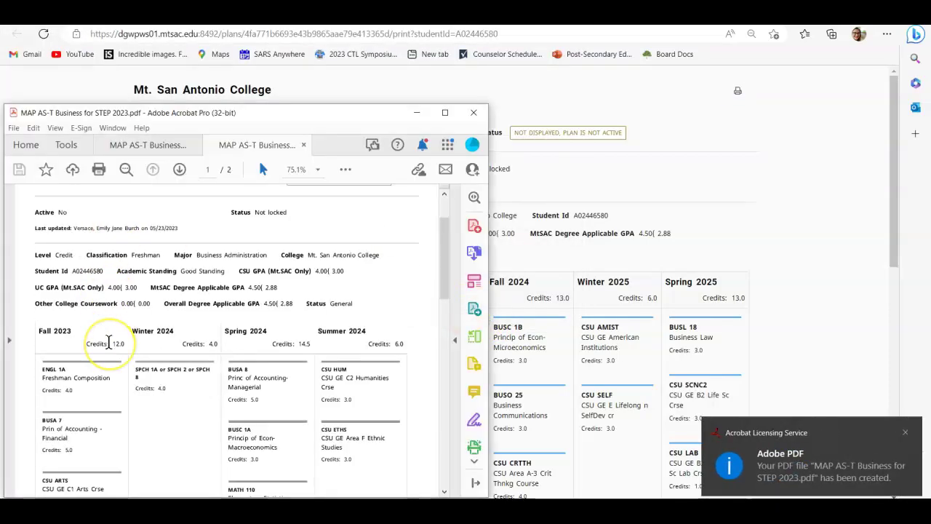
pyautogui.scroll(-10, 109, 342)
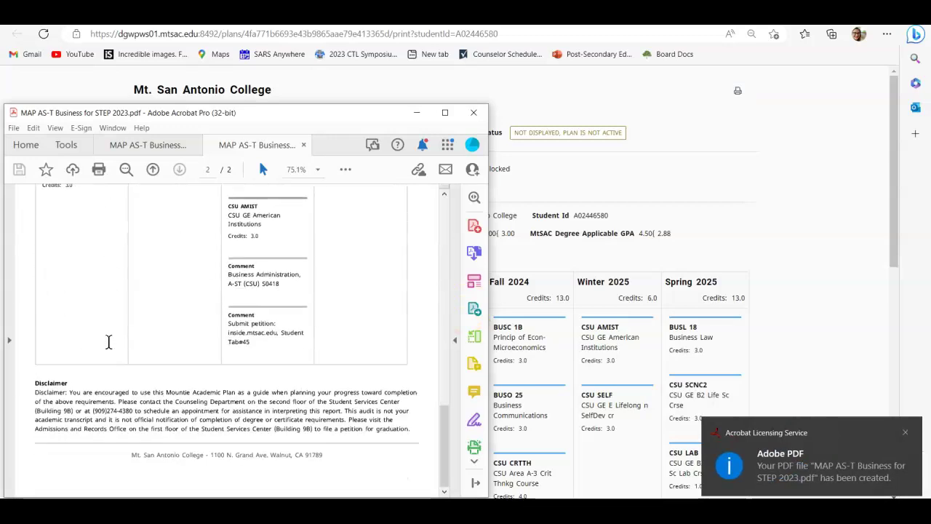
pyautogui.scroll(10, 108, 342)
pyautogui.click(165, 277)
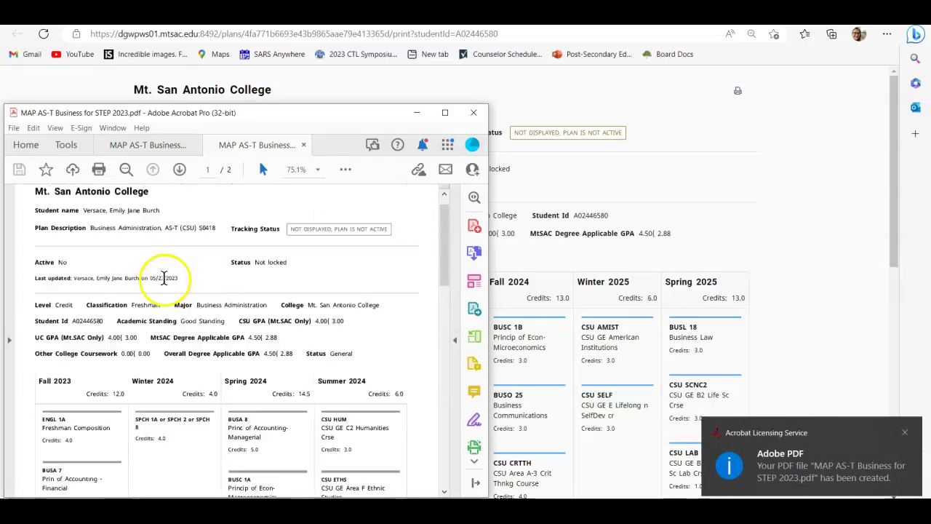
pyautogui.click(474, 116)
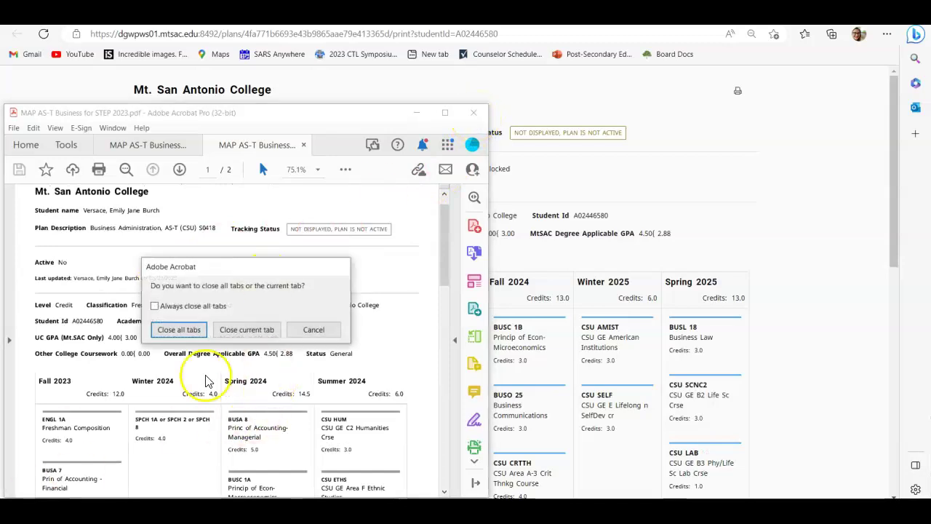
pyautogui.click(314, 329)
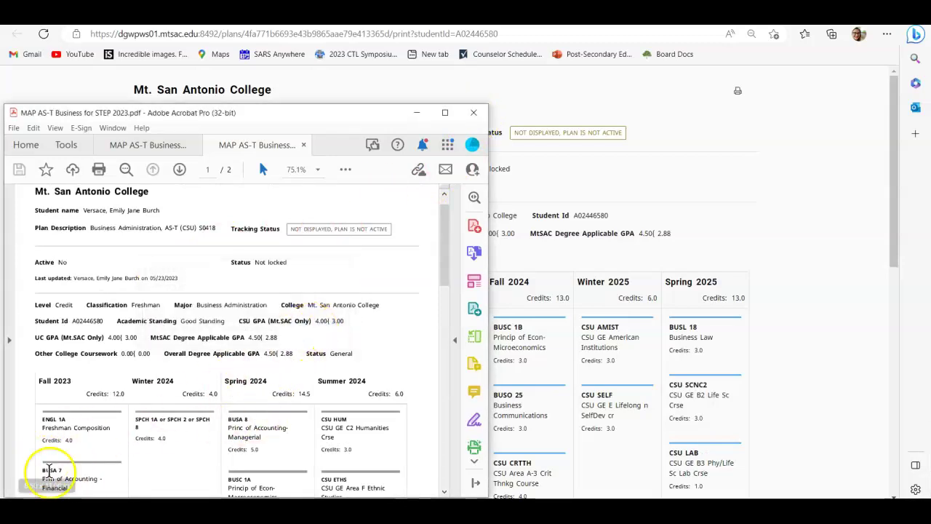